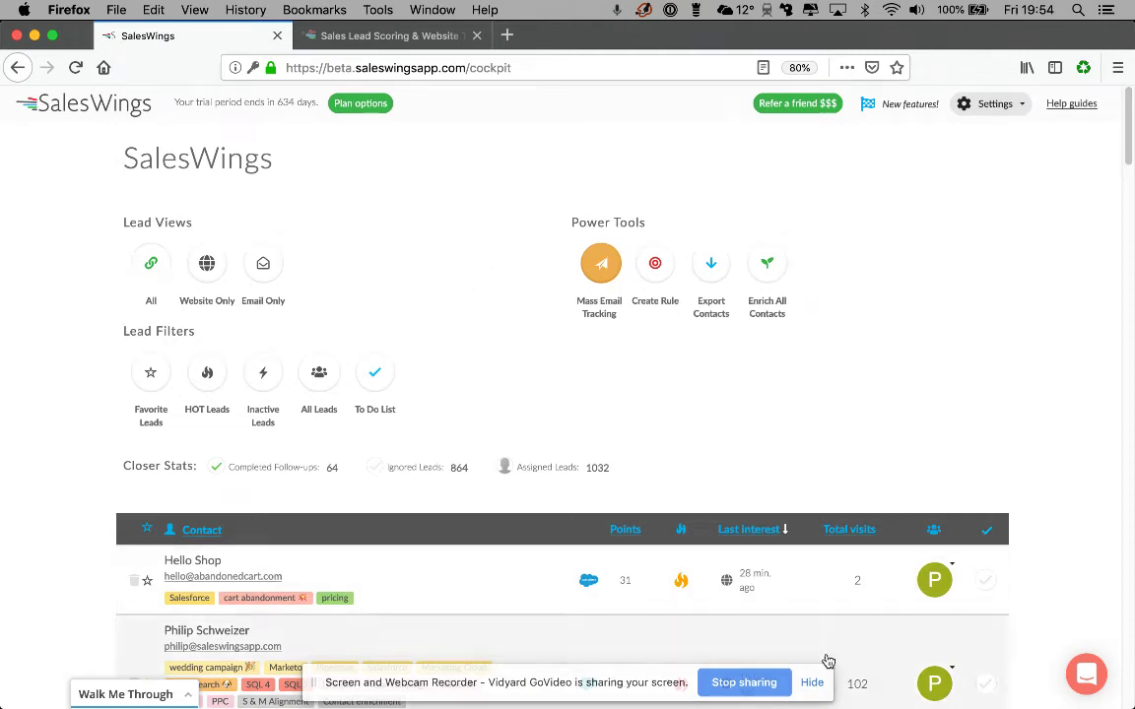
Dismiss the screen-sharing notice and bring the Firefox SalesWings cockpit forward, scrolling through its leads.
{"action": "left_click", "coordinate": [810, 682]}
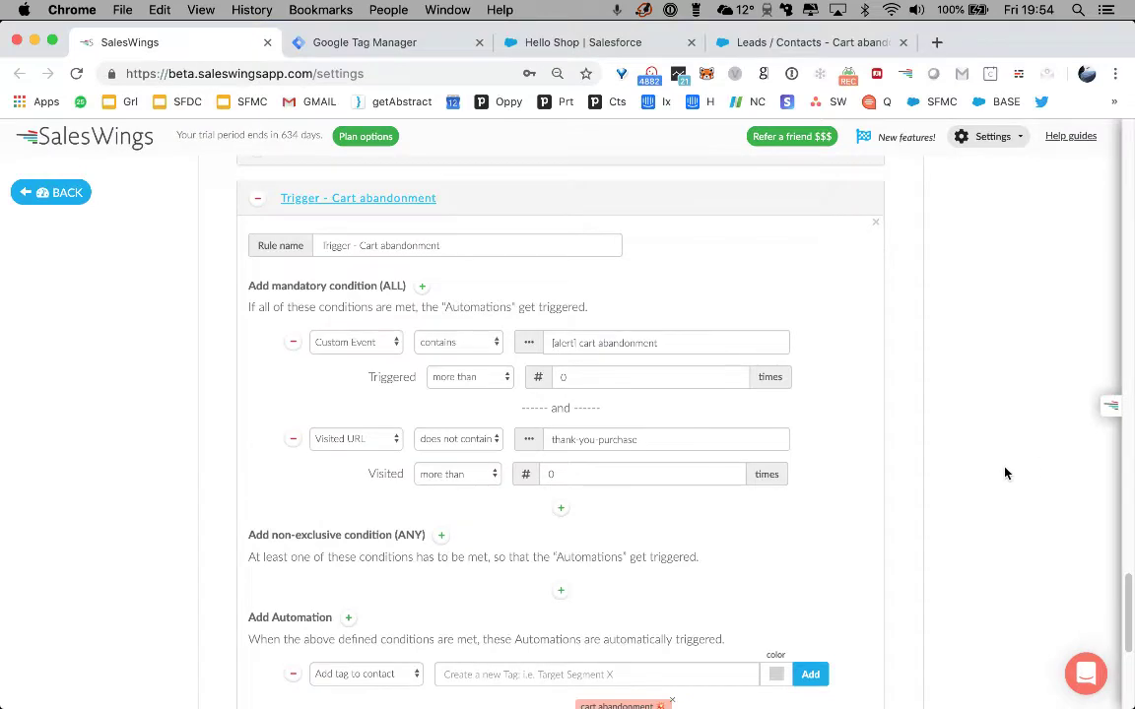
{"action": "key", "text": "super+Tab"}
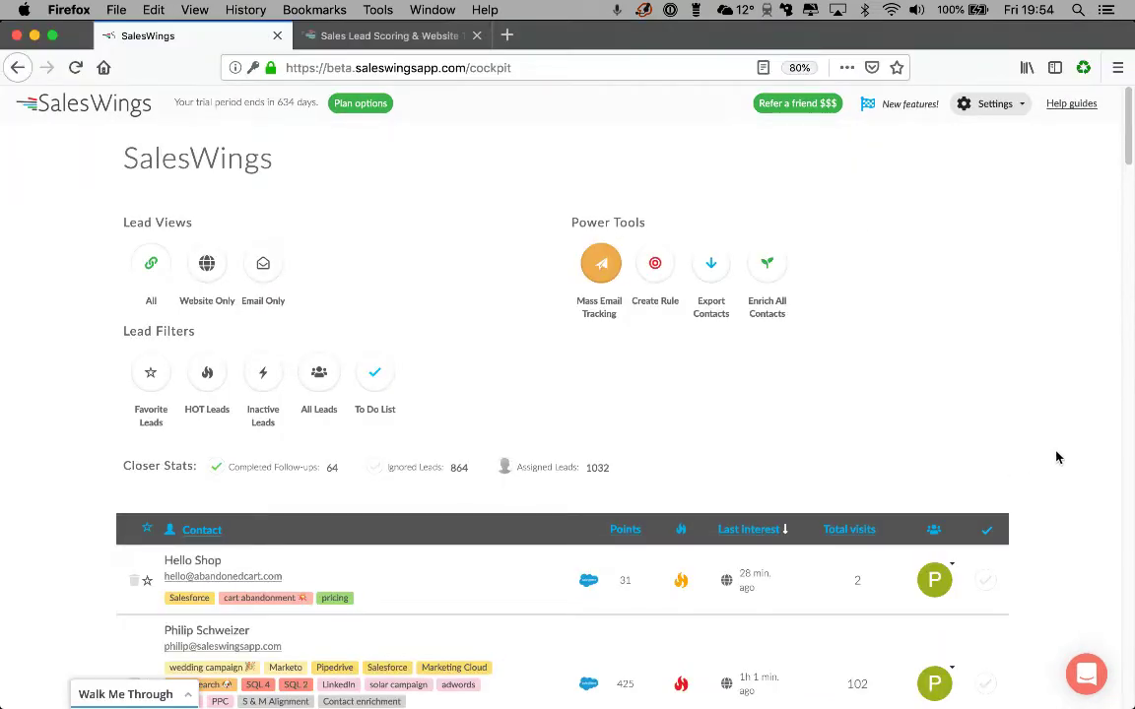
{"action": "scroll", "coordinate": [1057, 457], "scroll_direction": "down", "scroll_amount": 5}
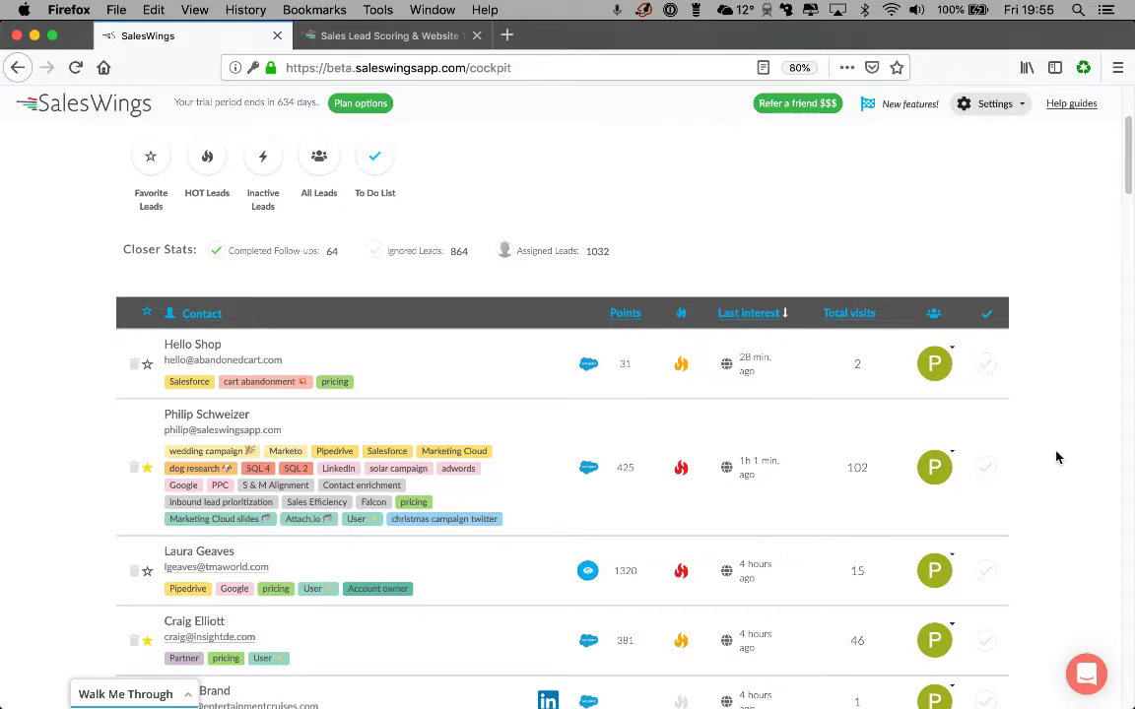
{"action": "scroll", "coordinate": [1057, 457], "scroll_direction": "down", "scroll_amount": 7}
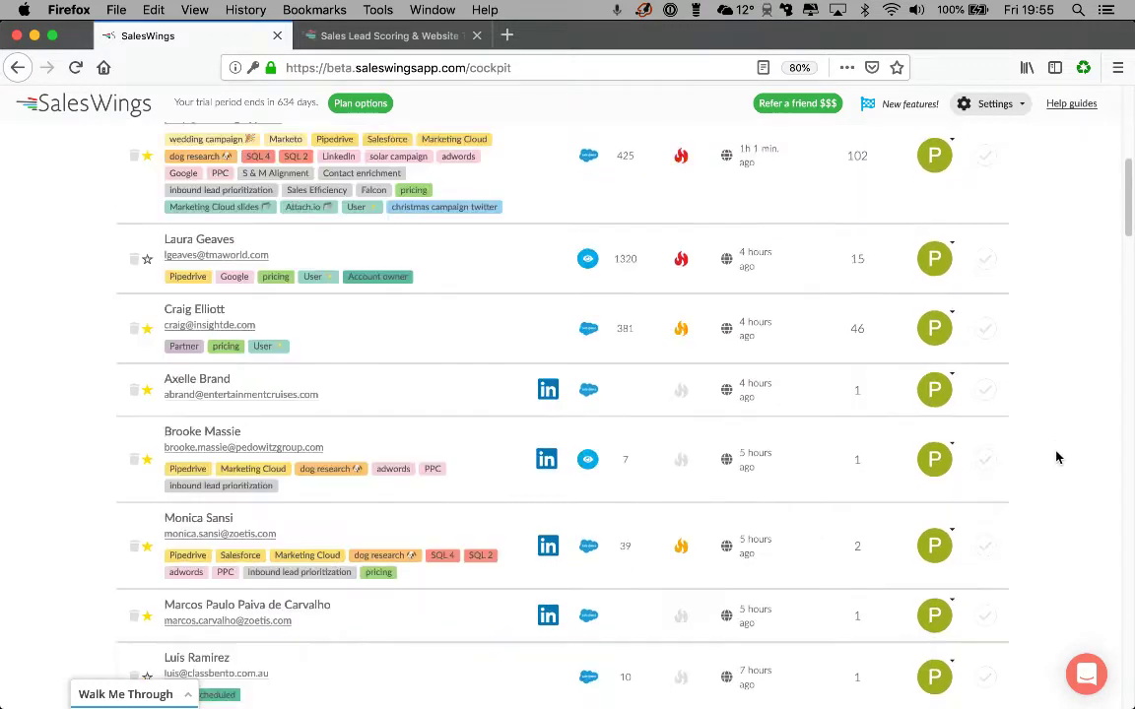
{"action": "scroll", "coordinate": [1057, 457], "scroll_direction": "down", "scroll_amount": 3}
{"action": "scroll", "coordinate": [1057, 457], "scroll_direction": "down", "scroll_amount": 9}
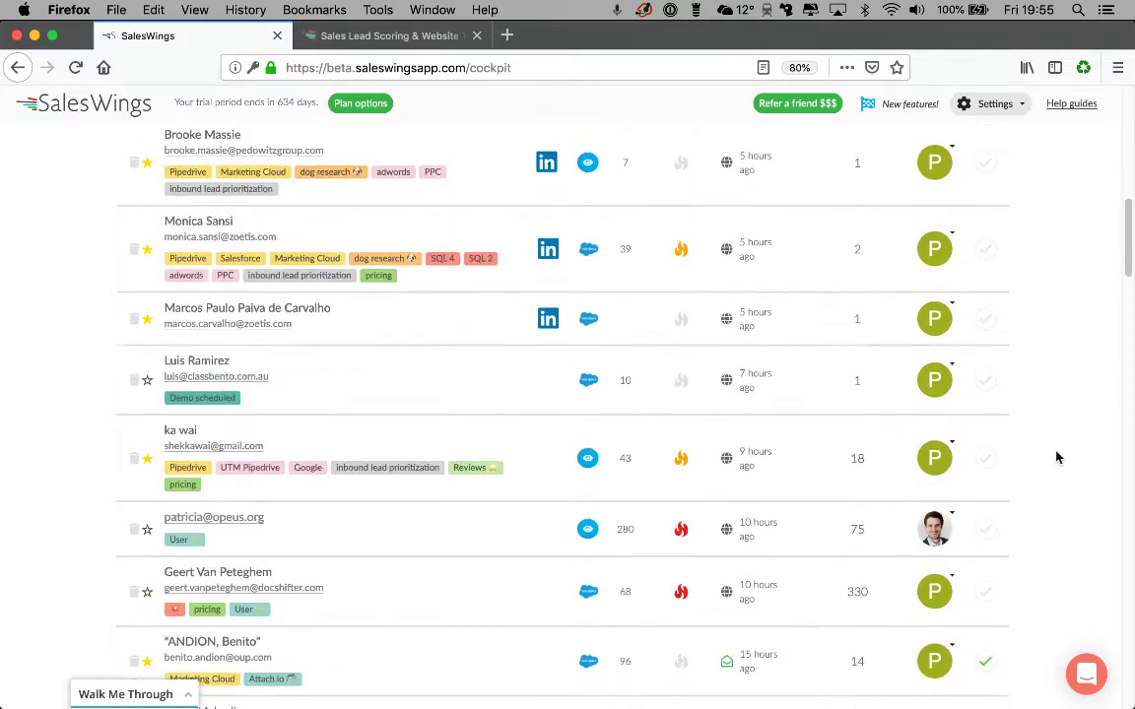
{"action": "scroll", "coordinate": [1057, 457], "scroll_direction": "up", "scroll_amount": 1}
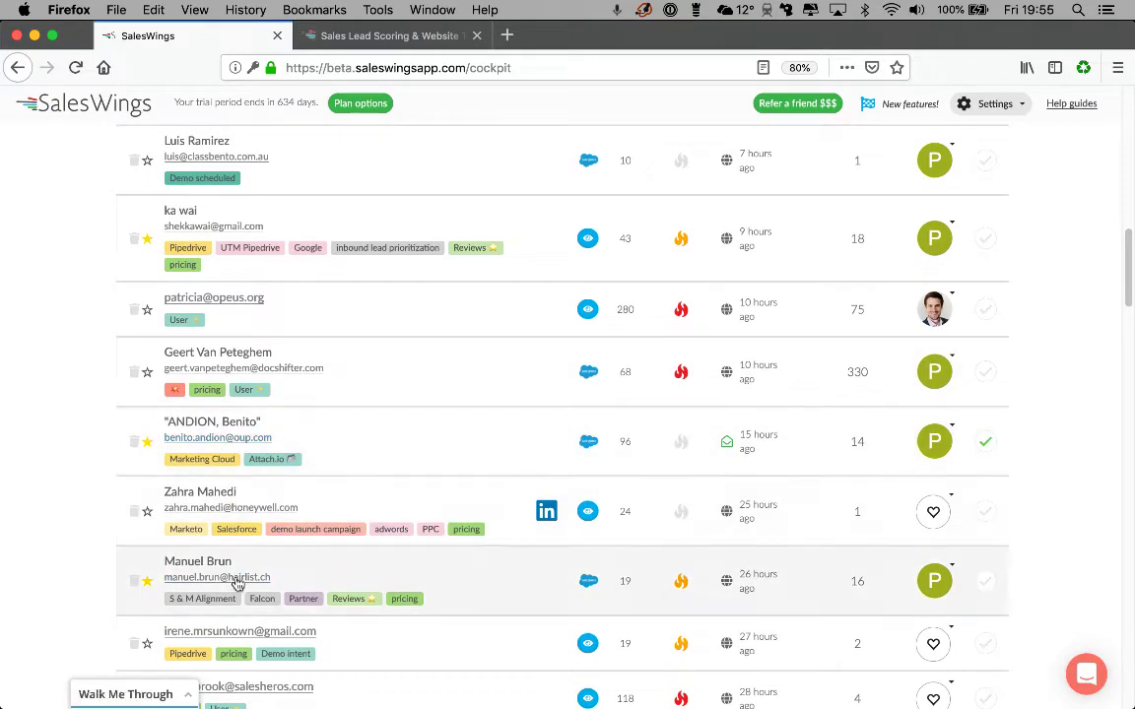
{"action": "scroll", "coordinate": [236, 586], "scroll_direction": "down", "scroll_amount": 1}
{"action": "scroll", "coordinate": [236, 586], "scroll_direction": "down", "scroll_amount": 4}
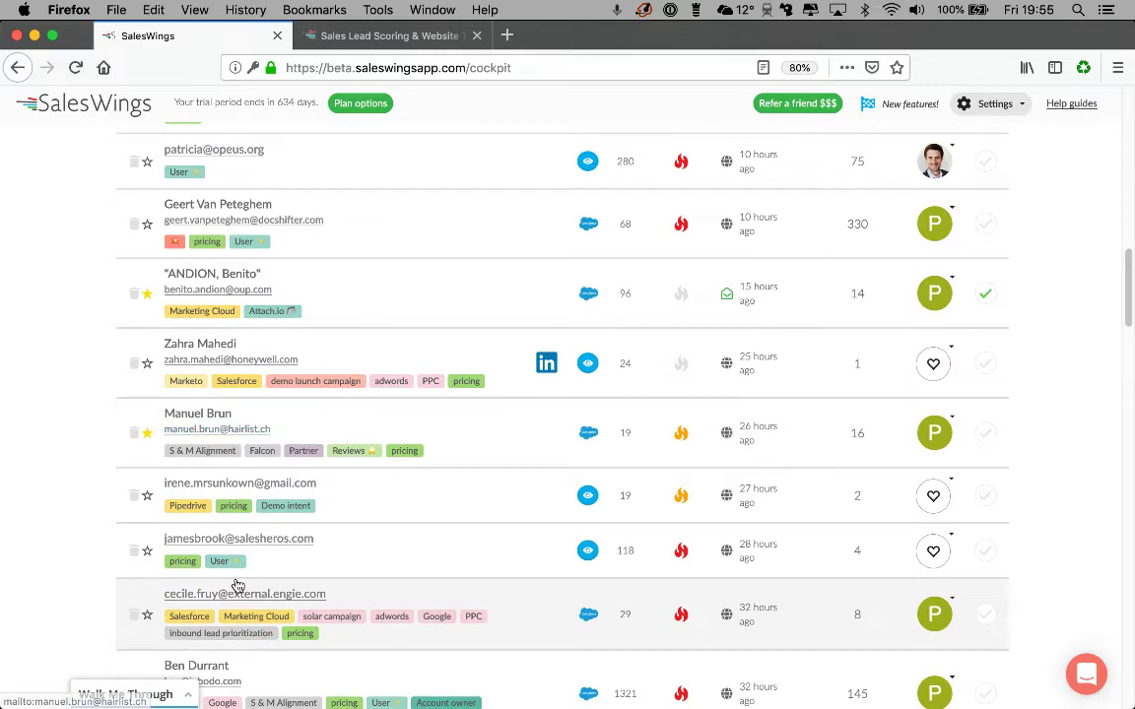
{"action": "scroll", "coordinate": [385, 280], "scroll_direction": "down", "scroll_amount": 5}
{"action": "scroll", "coordinate": [385, 280], "scroll_direction": "up", "scroll_amount": 10}
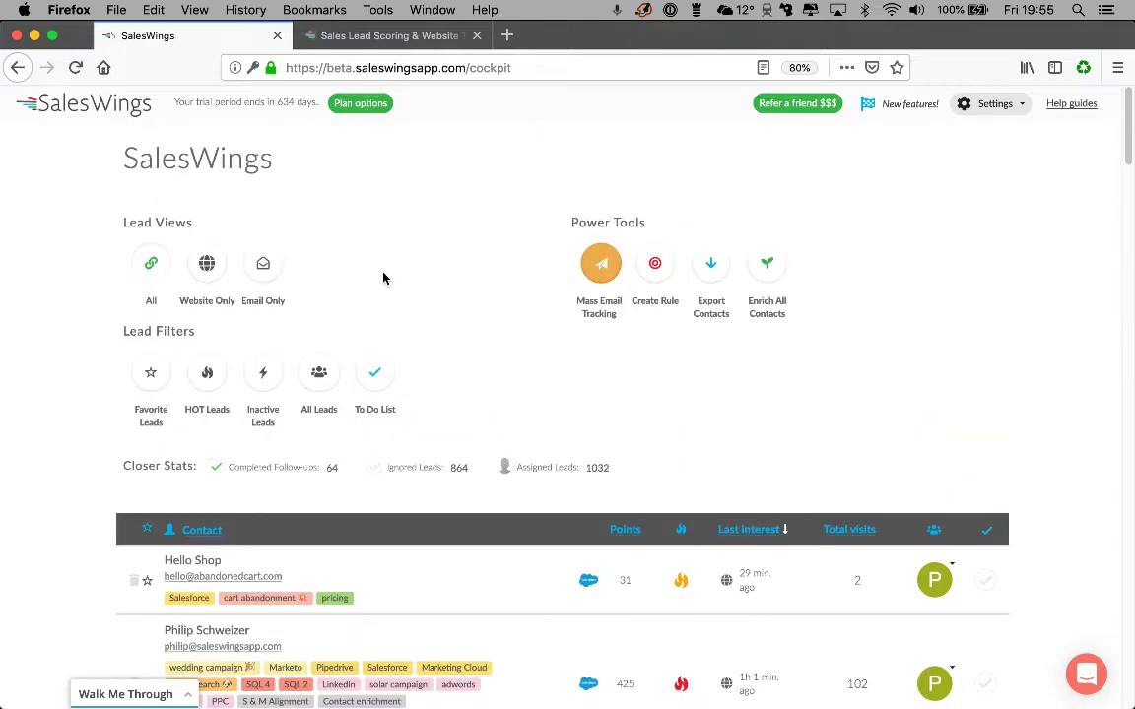
Show and skim the SalesWings public homepage at saleswingsapp.com in the second tab.
{"action": "left_click", "coordinate": [409, 37]}
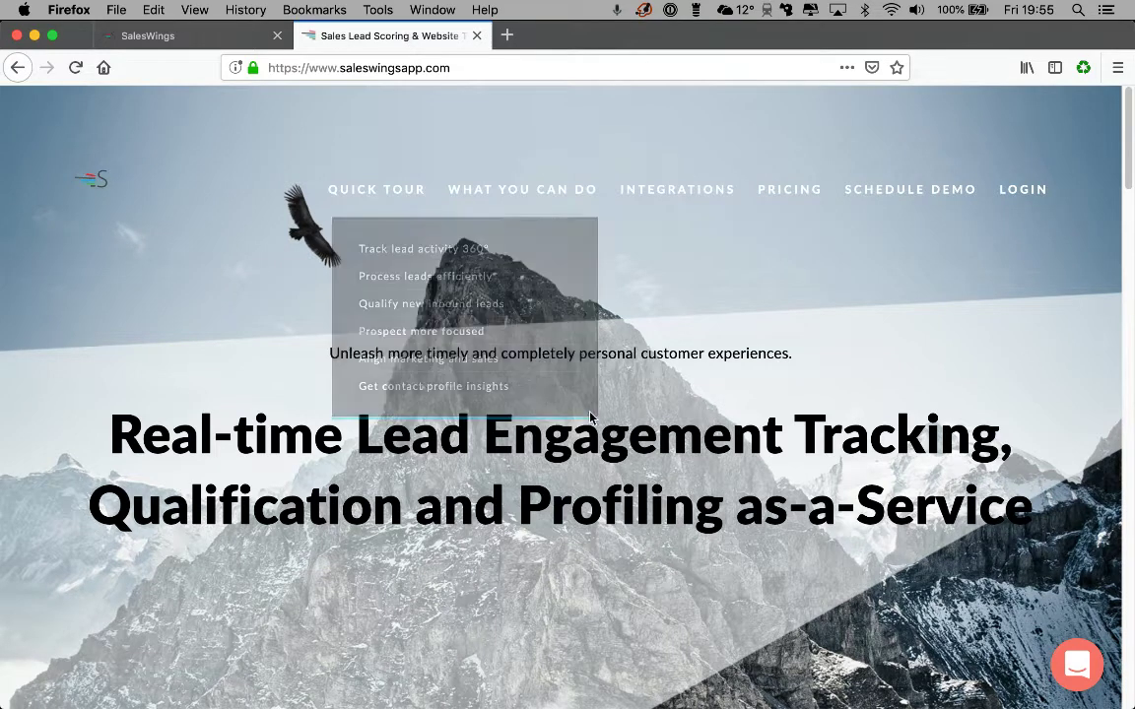
{"action": "scroll", "coordinate": [591, 477], "scroll_direction": "down", "scroll_amount": 1}
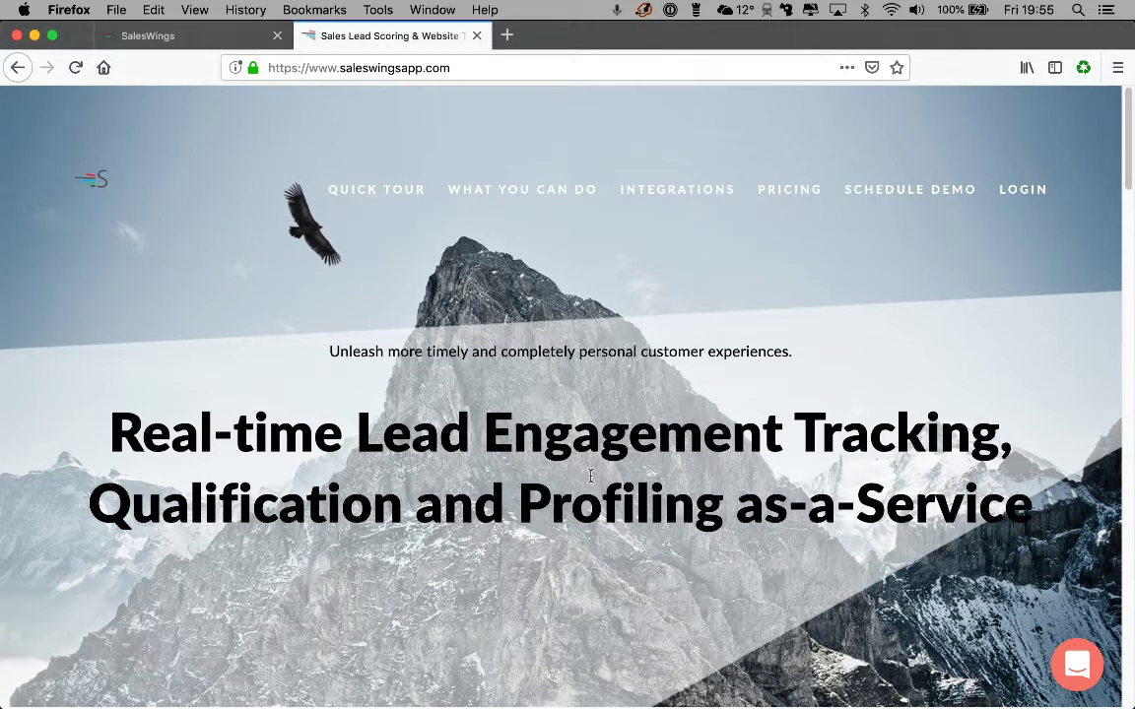
{"action": "scroll", "coordinate": [591, 477], "scroll_direction": "down", "scroll_amount": 4}
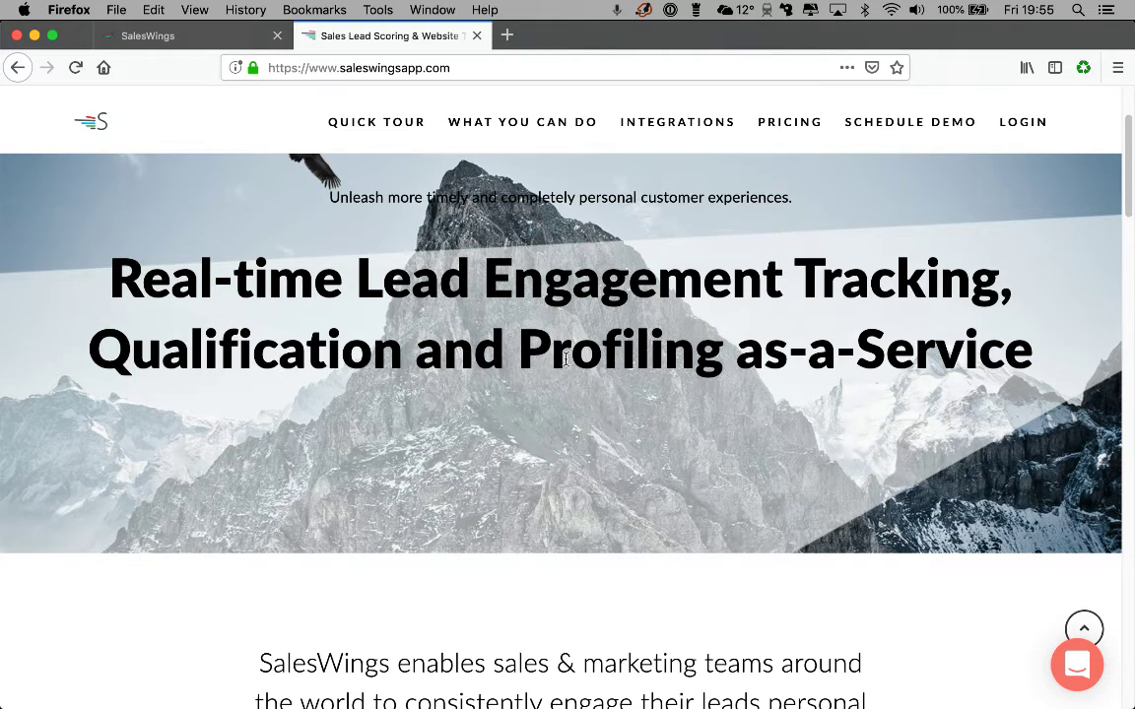
{"action": "scroll", "coordinate": [566, 363], "scroll_direction": "down", "scroll_amount": 3}
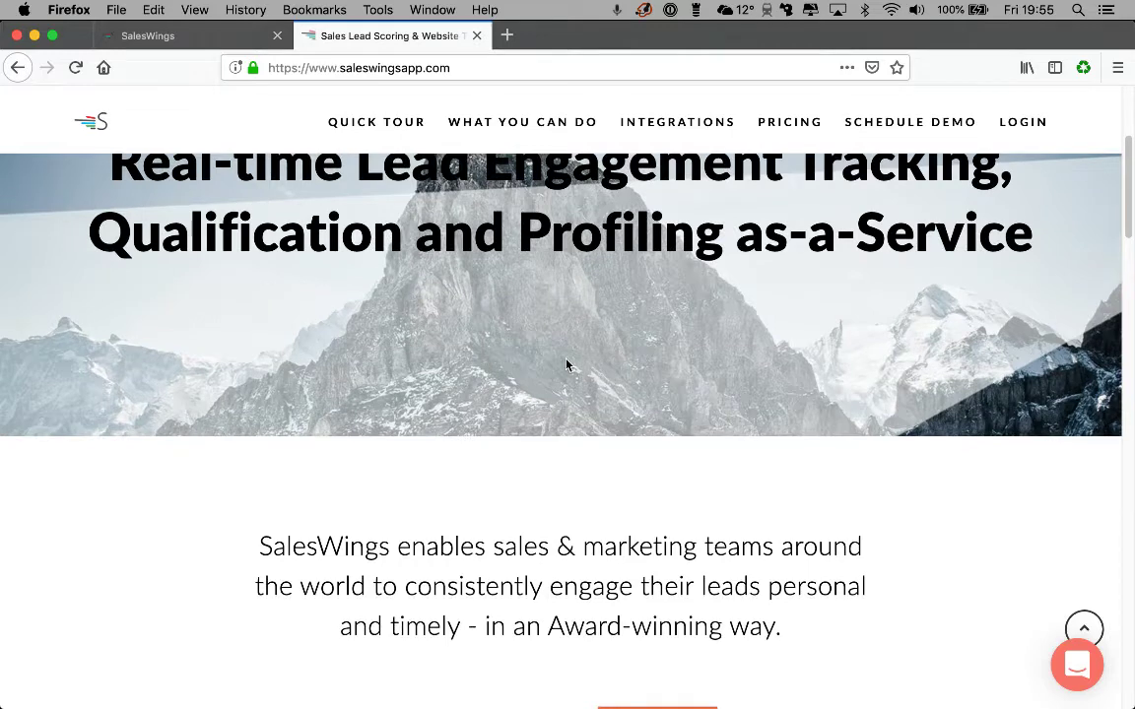
{"action": "scroll", "coordinate": [567, 364], "scroll_direction": "up", "scroll_amount": 6}
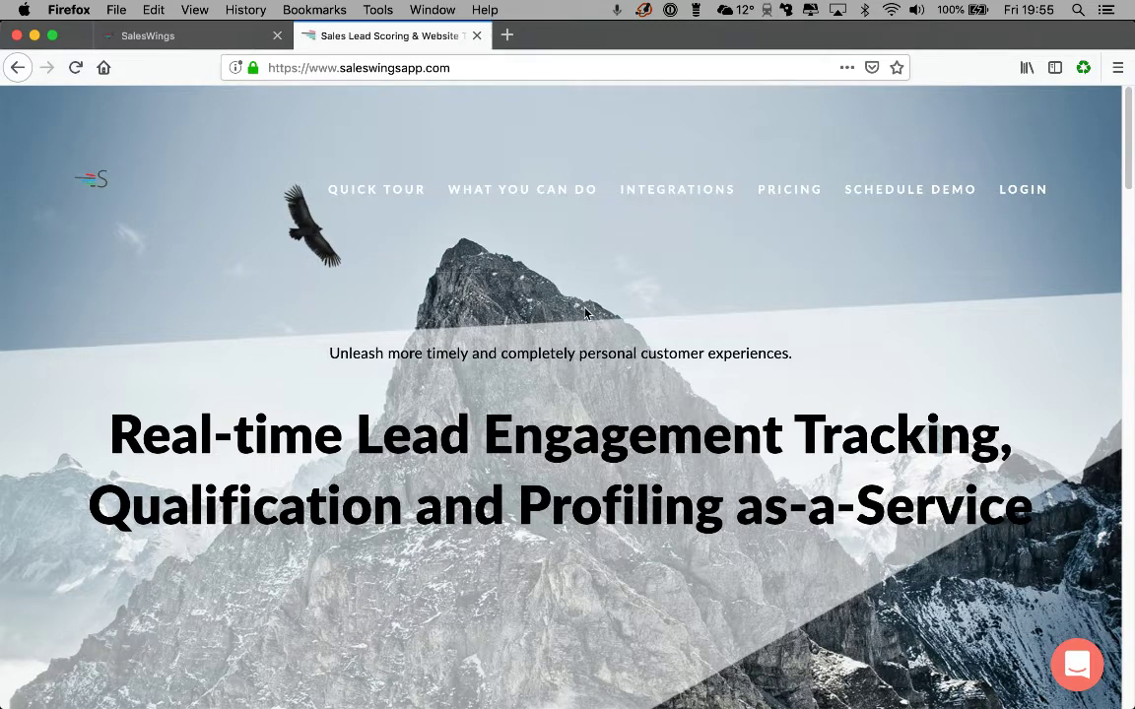
Reload the website with ?id_op= and the test lead's e-mail appended, then return to the cockpit.
{"action": "left_click", "coordinate": [521, 67]}
{"action": "left_click", "coordinate": [521, 67]}
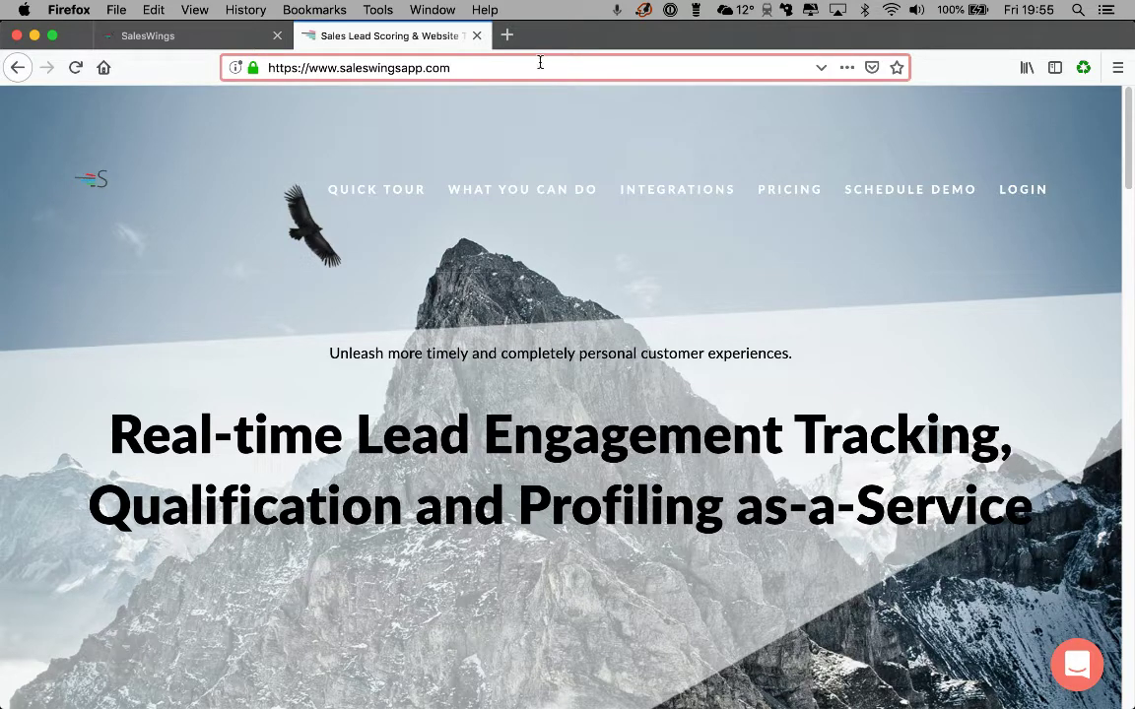
{"action": "key", "text": "super+v"}
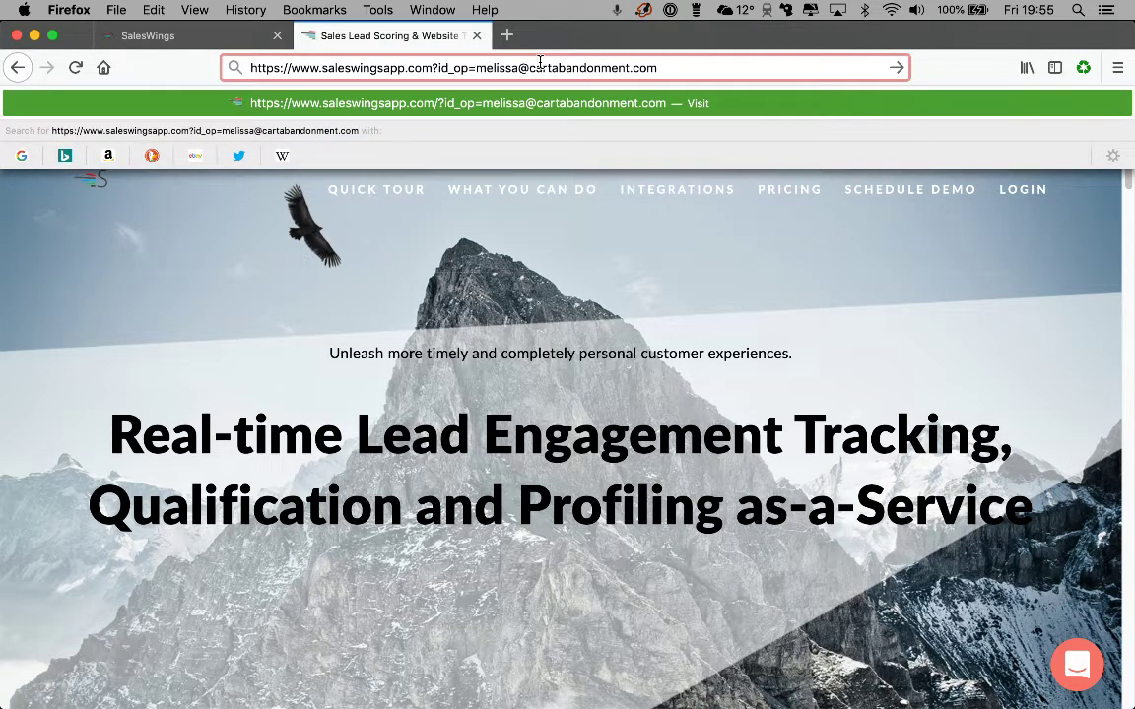
{"action": "key", "text": "Return"}
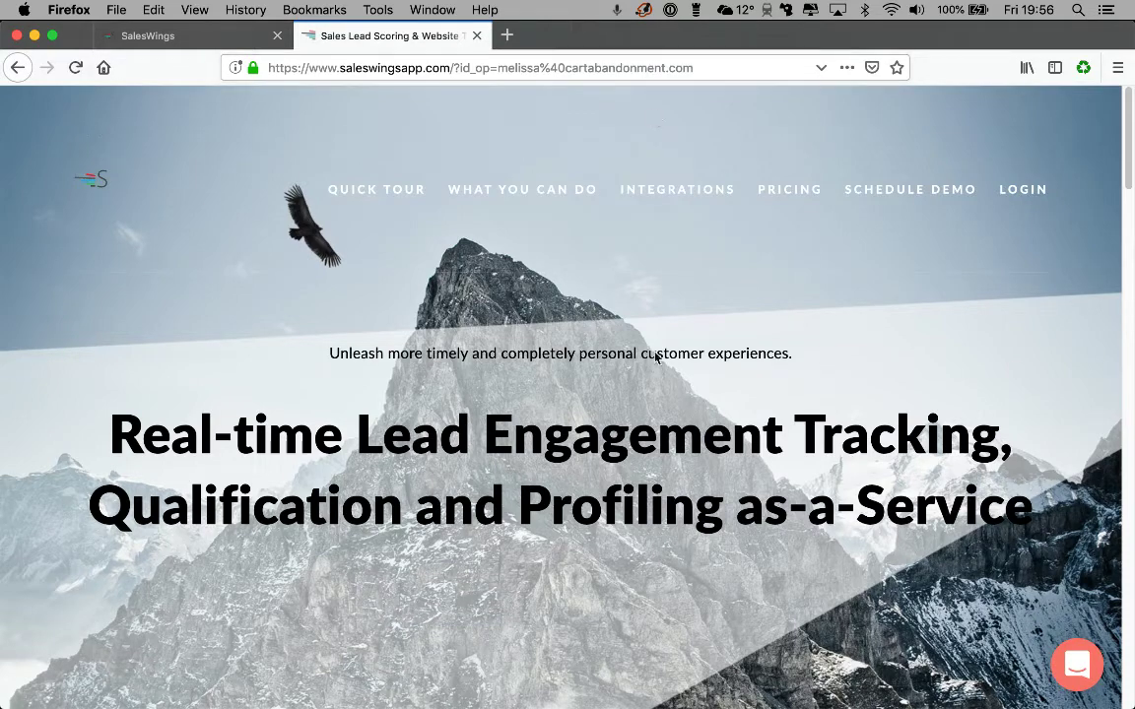
{"action": "scroll", "coordinate": [651, 499], "scroll_direction": "down", "scroll_amount": 5}
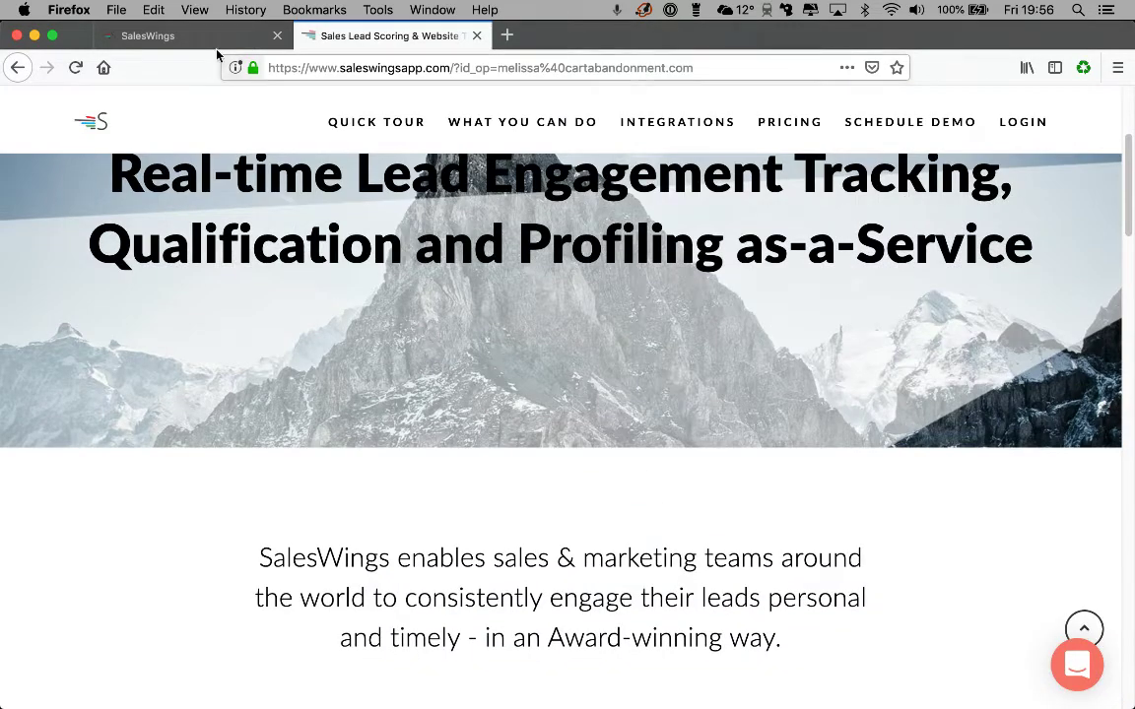
{"action": "left_click", "coordinate": [198, 37]}
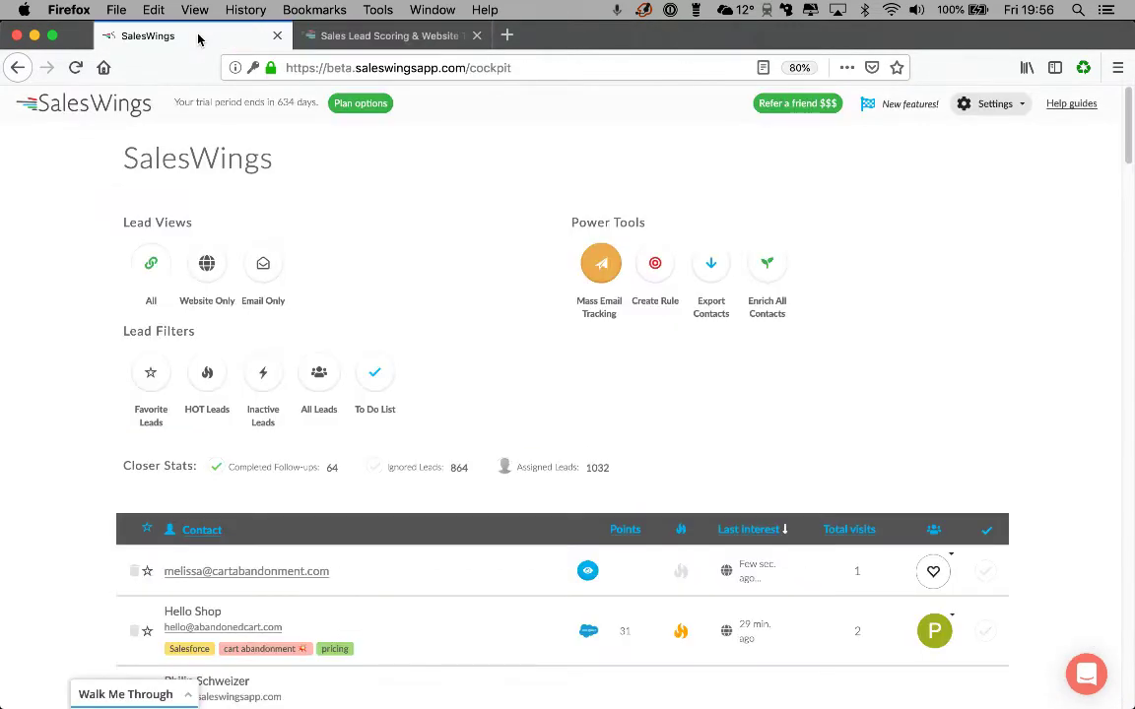
Expand and collapse the new test lead's briefing showing one visit, then return to the website tab.
{"action": "scroll", "coordinate": [516, 396], "scroll_direction": "down", "scroll_amount": 3}
{"action": "left_click", "coordinate": [517, 398]}
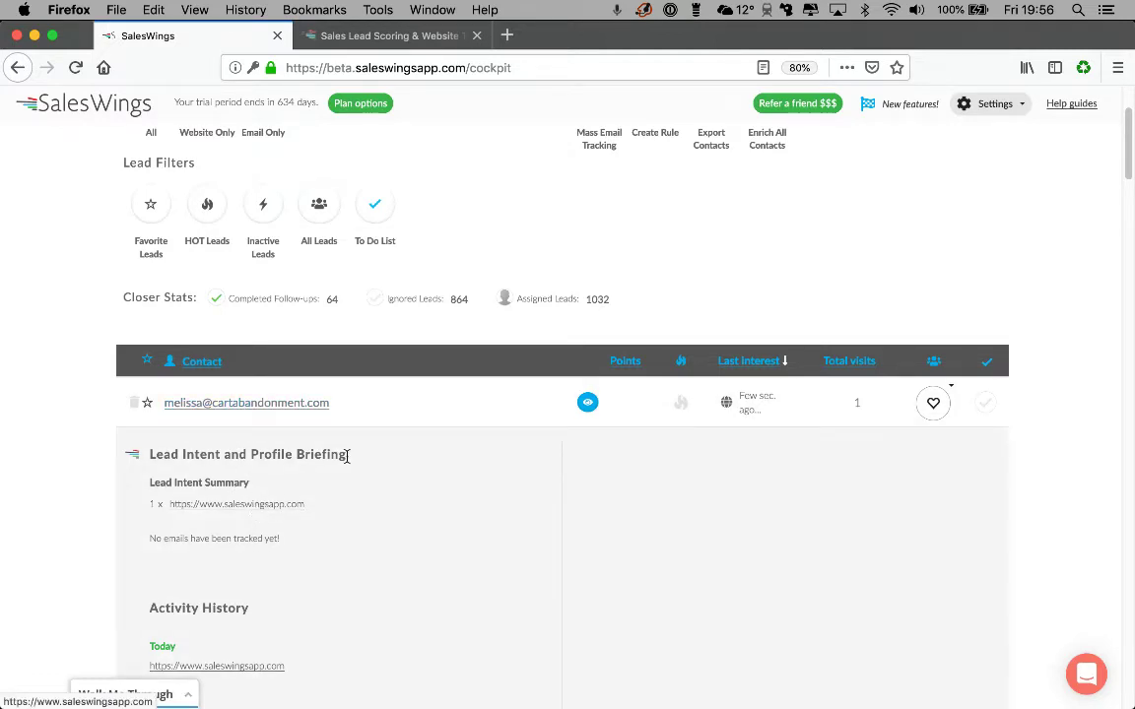
{"action": "left_click", "coordinate": [446, 405]}
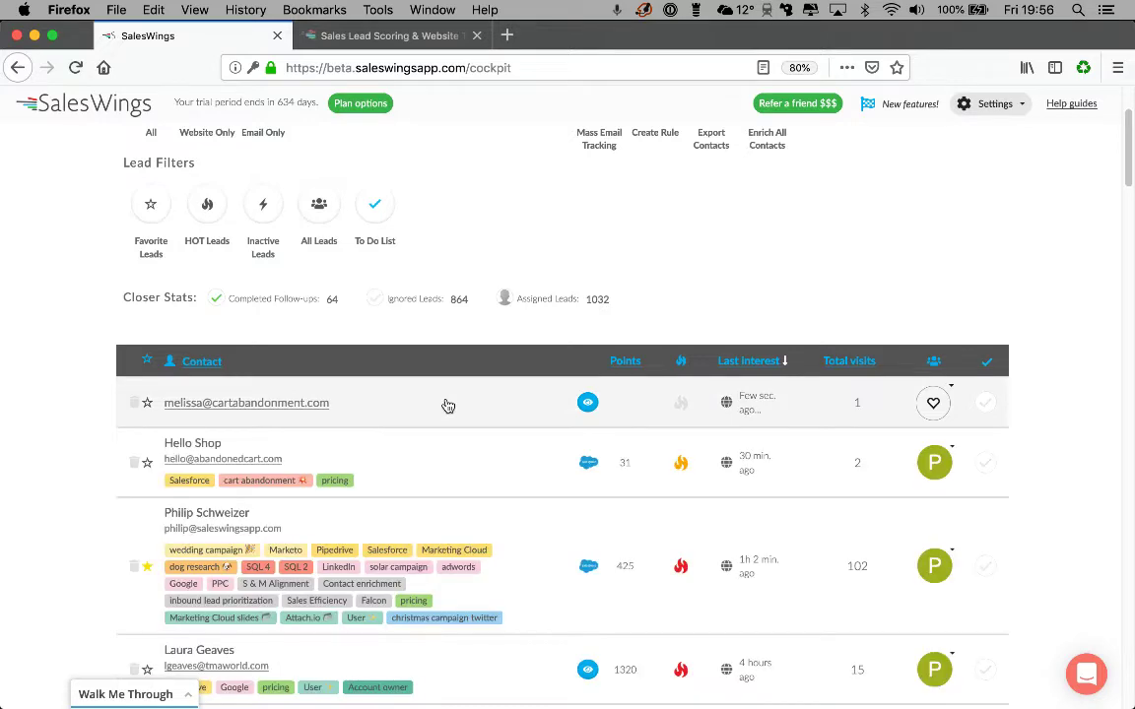
{"action": "left_click", "coordinate": [411, 39]}
Browse to the Lead Scoring for Salesforce integration page and dismiss the demo-booking popup.
{"action": "scroll", "coordinate": [541, 369], "scroll_direction": "down", "scroll_amount": 2}
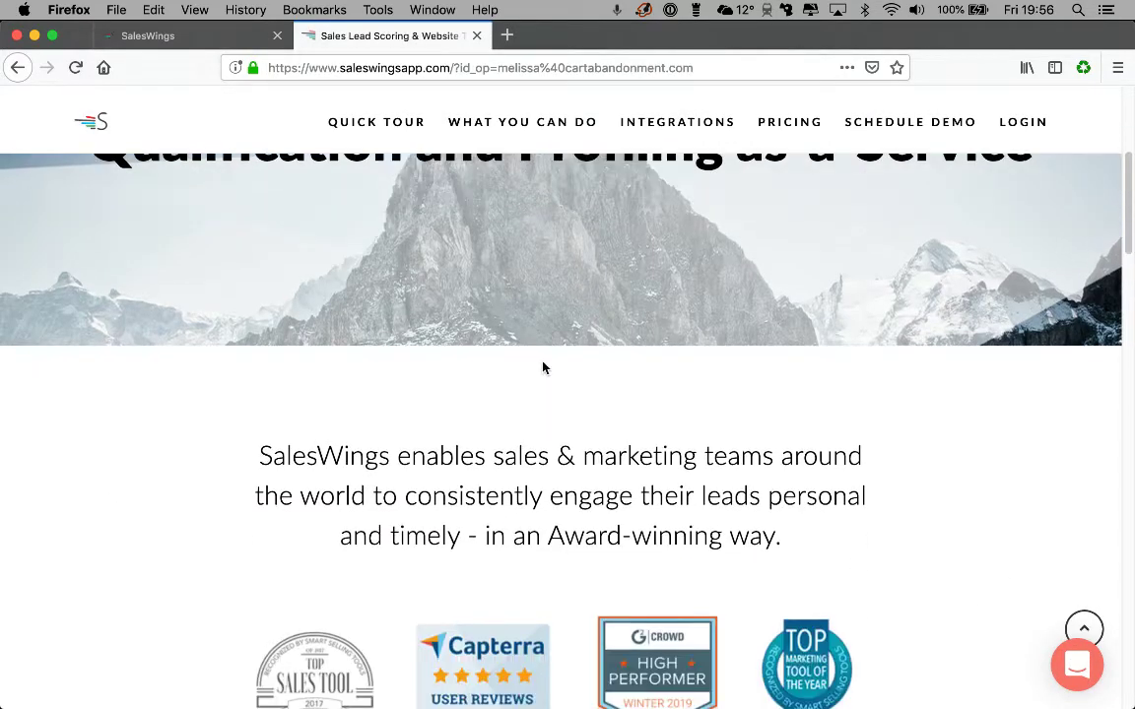
{"action": "mouse_move", "coordinate": [646, 121]}
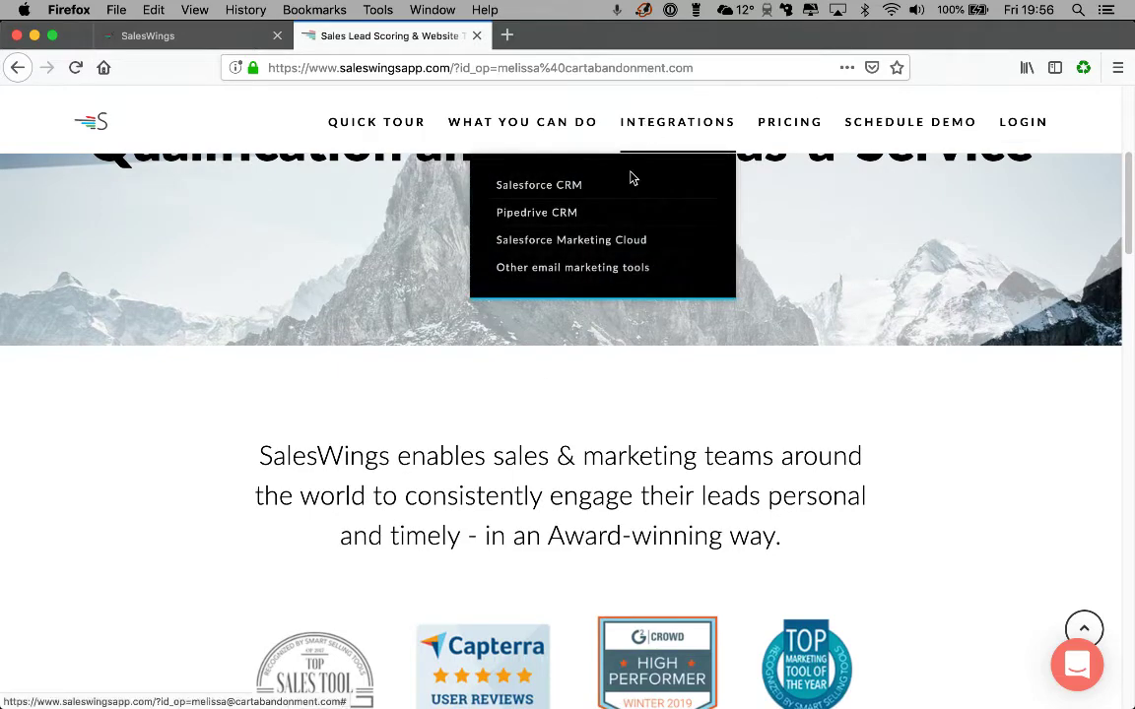
{"action": "left_click", "coordinate": [556, 189]}
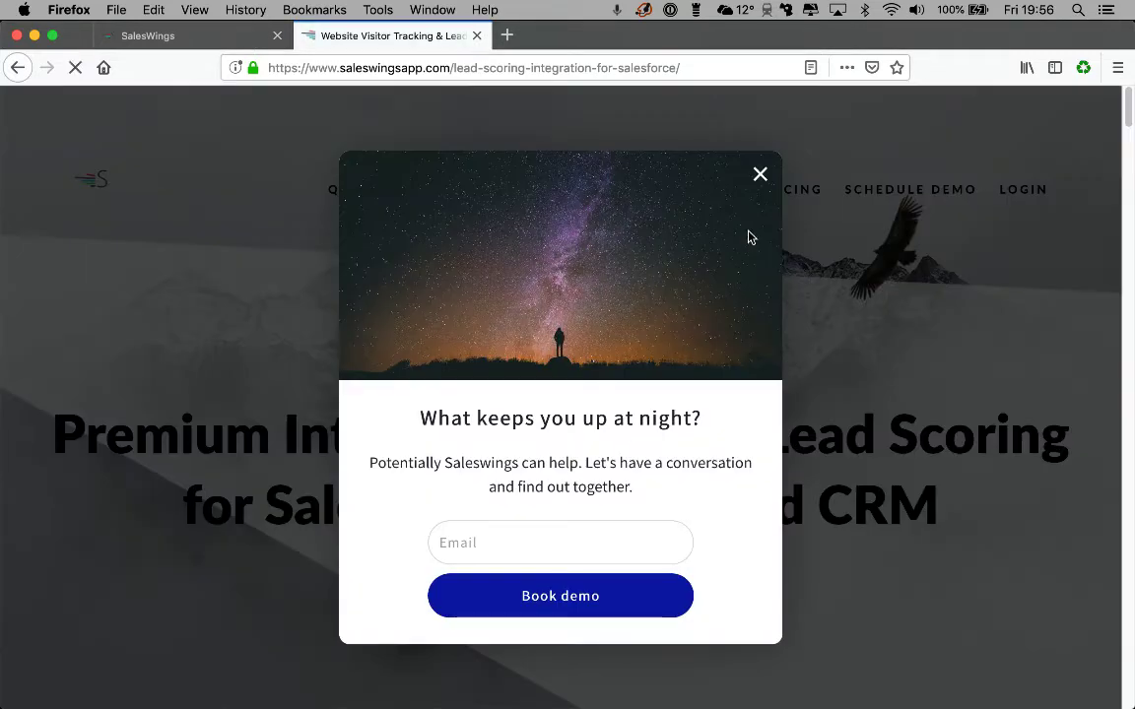
{"action": "left_click", "coordinate": [760, 176]}
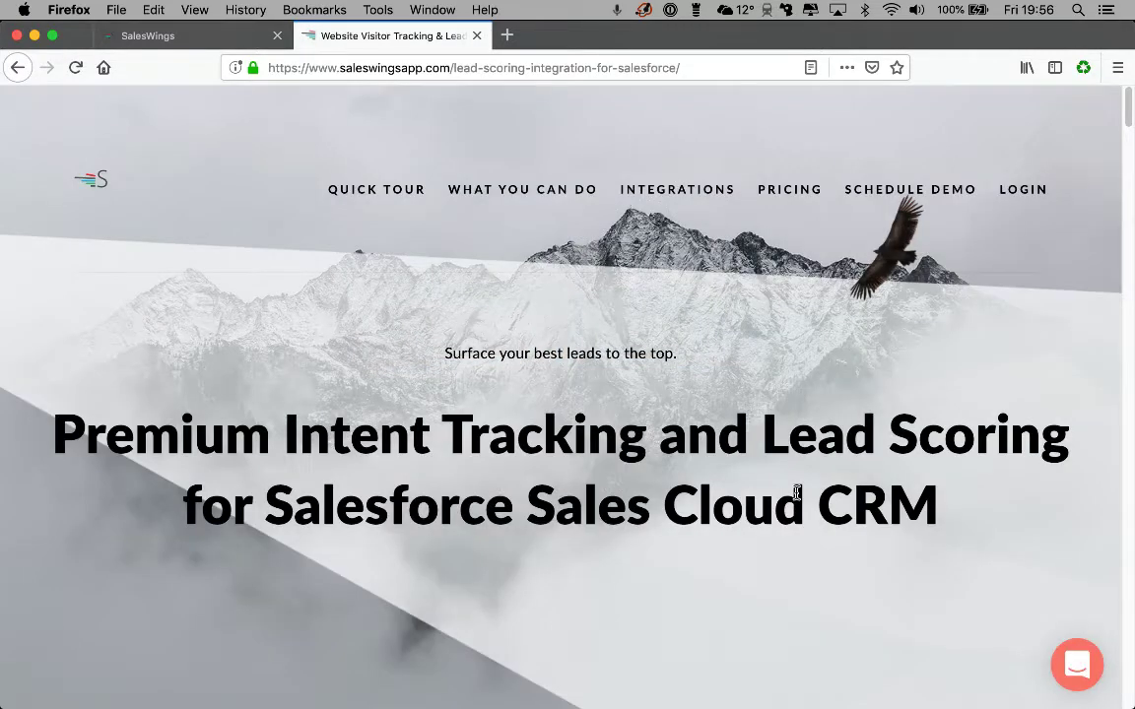
{"action": "scroll", "coordinate": [796, 493], "scroll_direction": "down", "scroll_amount": 5}
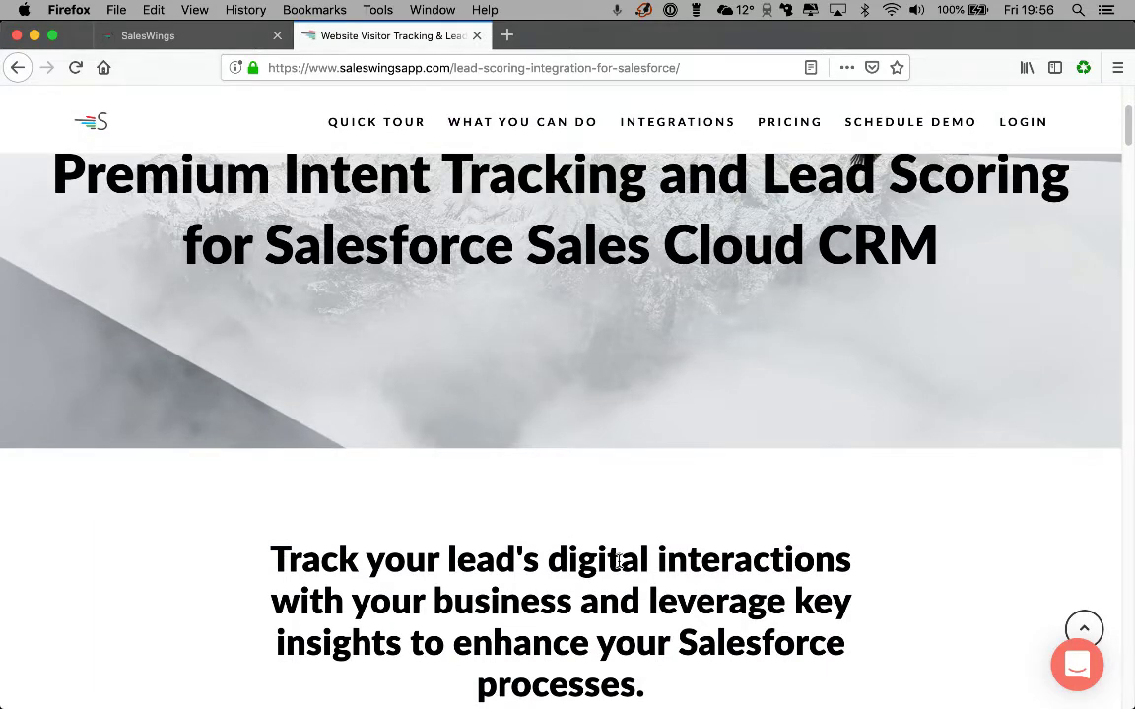
{"action": "left_click", "coordinate": [201, 40]}
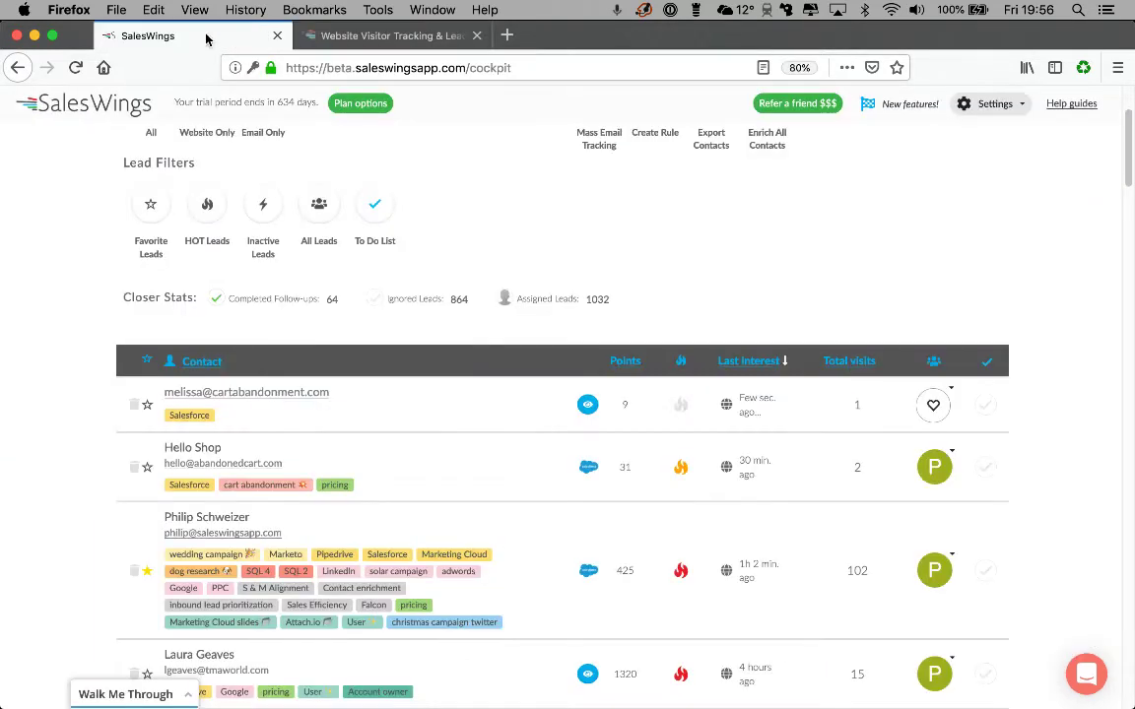
{"action": "left_click", "coordinate": [506, 416]}
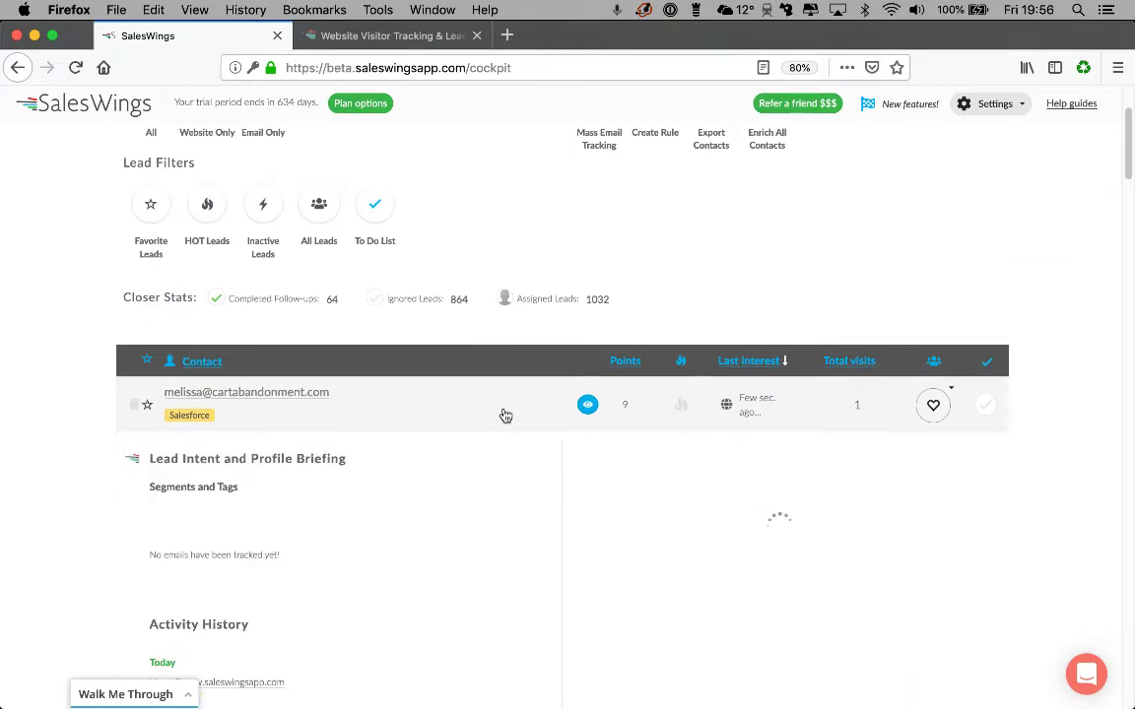
{"action": "scroll", "coordinate": [504, 416], "scroll_direction": "down", "scroll_amount": 2}
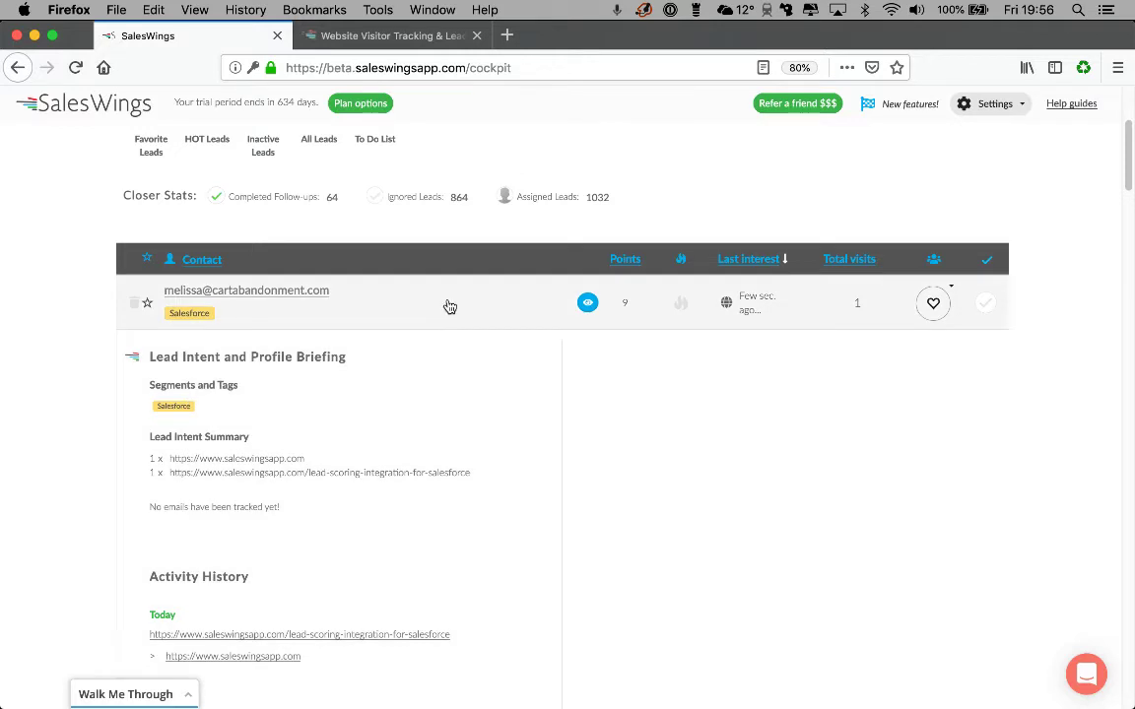
{"action": "left_click", "coordinate": [449, 306]}
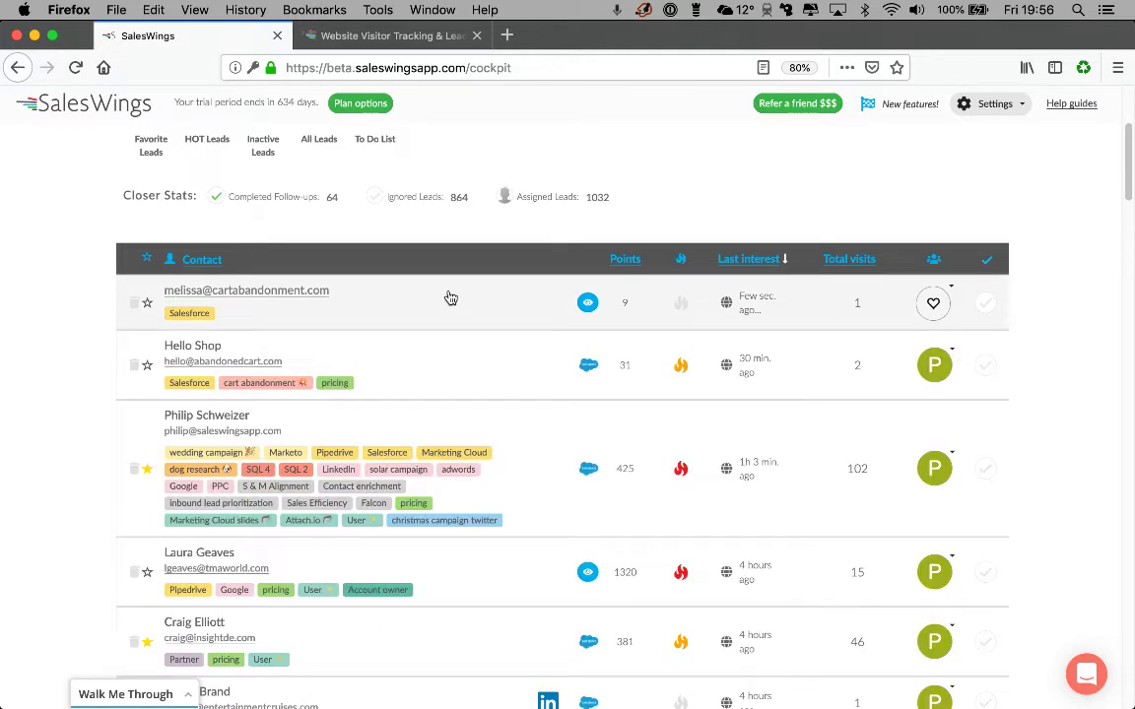
{"action": "left_click", "coordinate": [409, 37]}
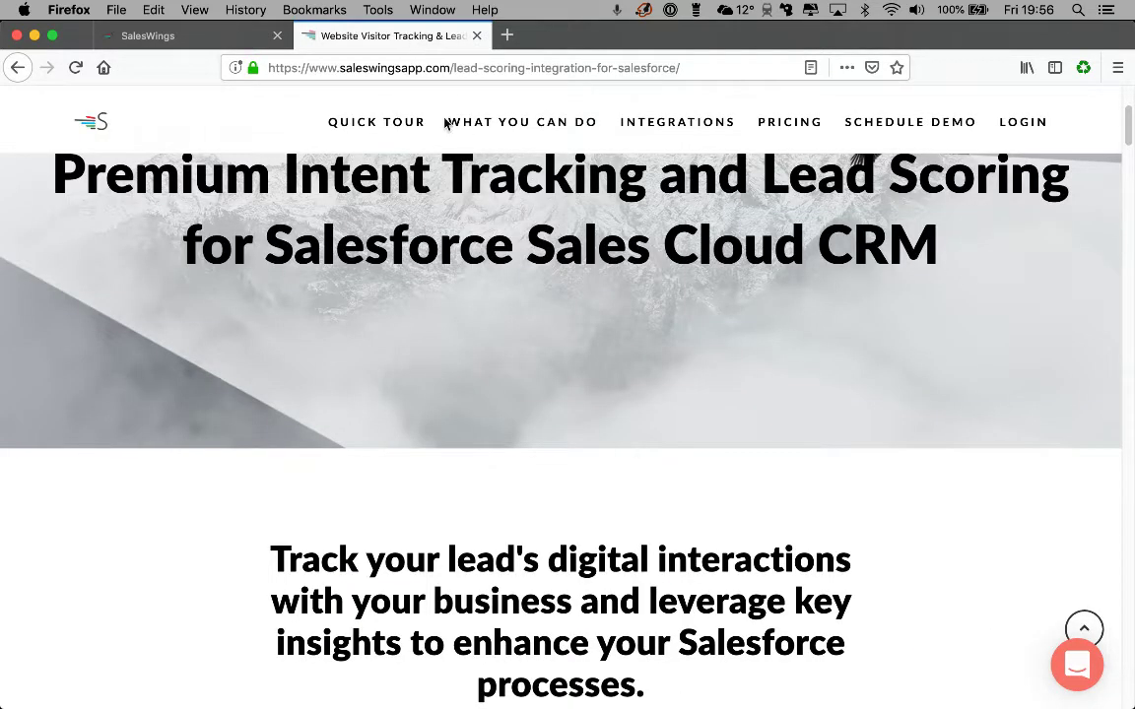
Browse the SalesWings Pricing page as the test lead, then switch back to the cockpit.
{"action": "scroll", "coordinate": [631, 447], "scroll_direction": "down", "scroll_amount": 2}
{"action": "scroll", "coordinate": [628, 455], "scroll_direction": "up", "scroll_amount": 5}
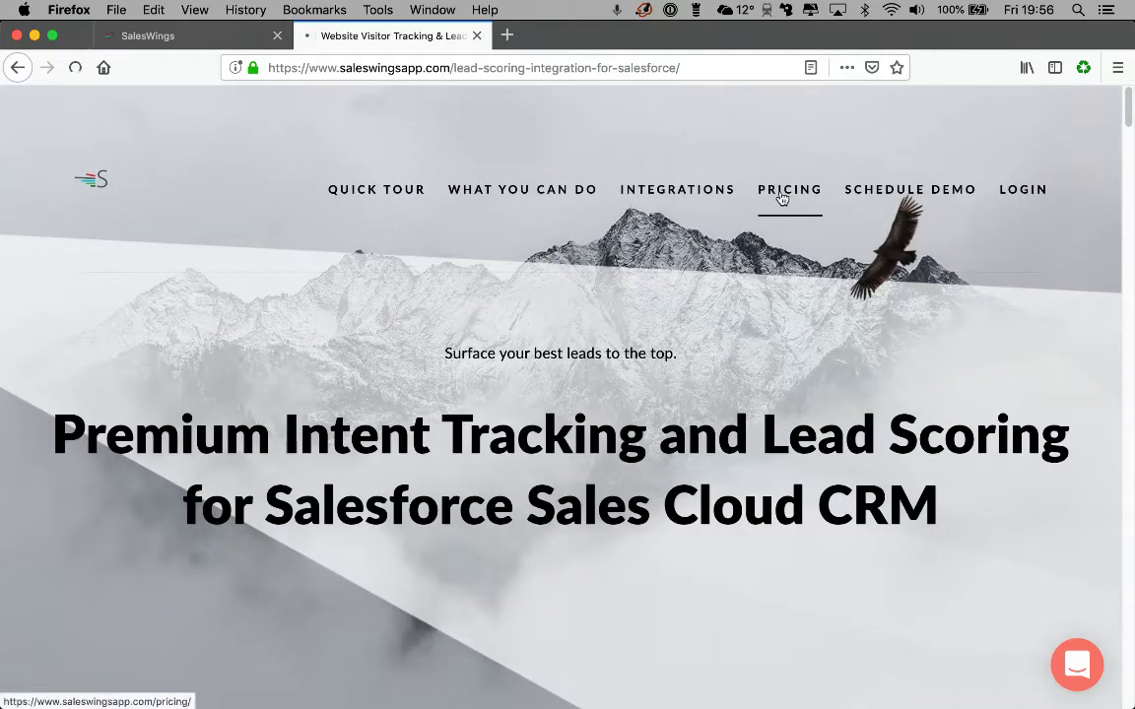
{"action": "left_click", "coordinate": [788, 190]}
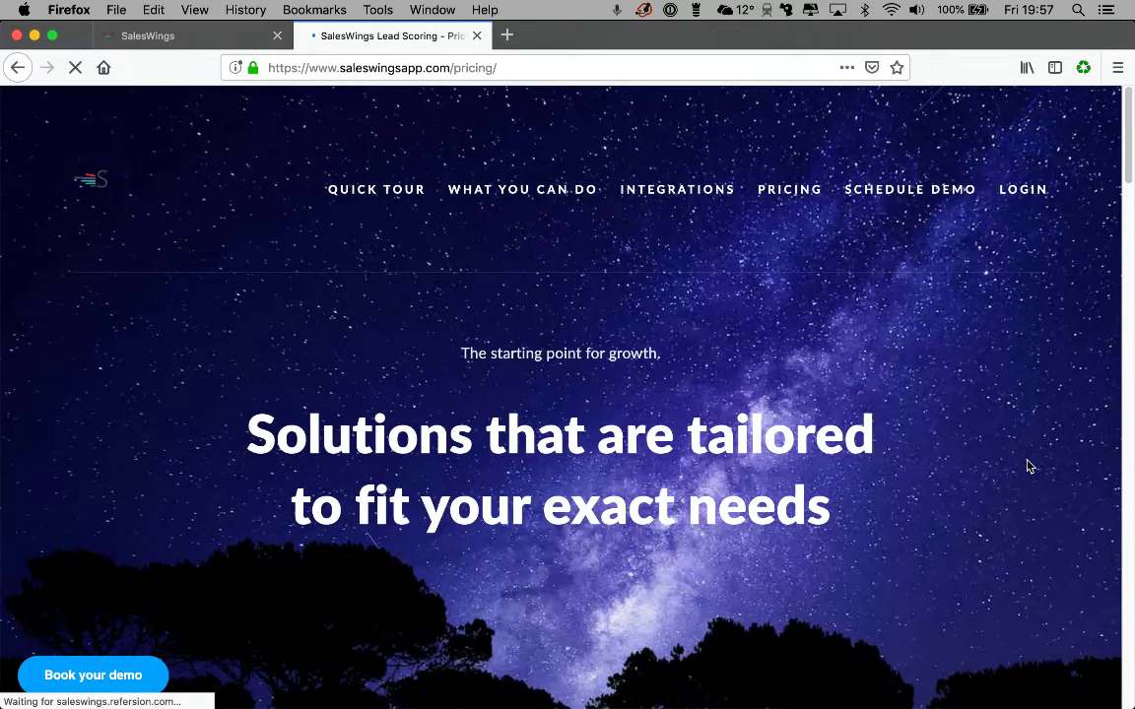
{"action": "scroll", "coordinate": [1028, 466], "scroll_direction": "down", "scroll_amount": 6}
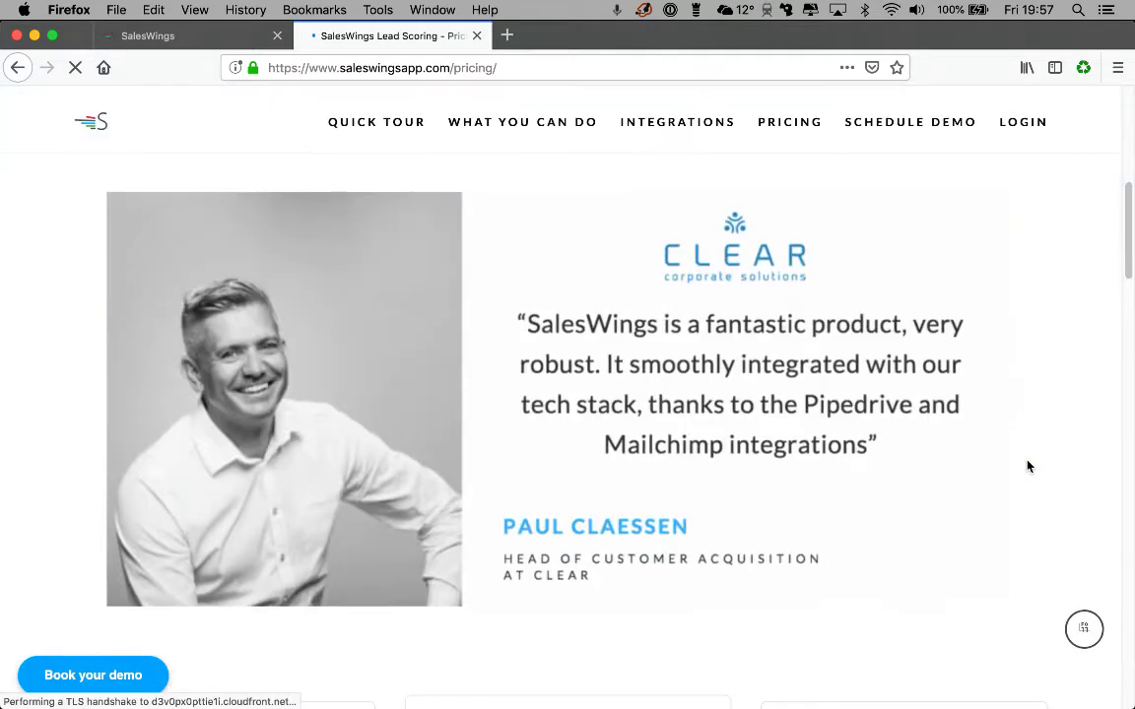
{"action": "scroll", "coordinate": [1069, 522], "scroll_direction": "down", "scroll_amount": 3}
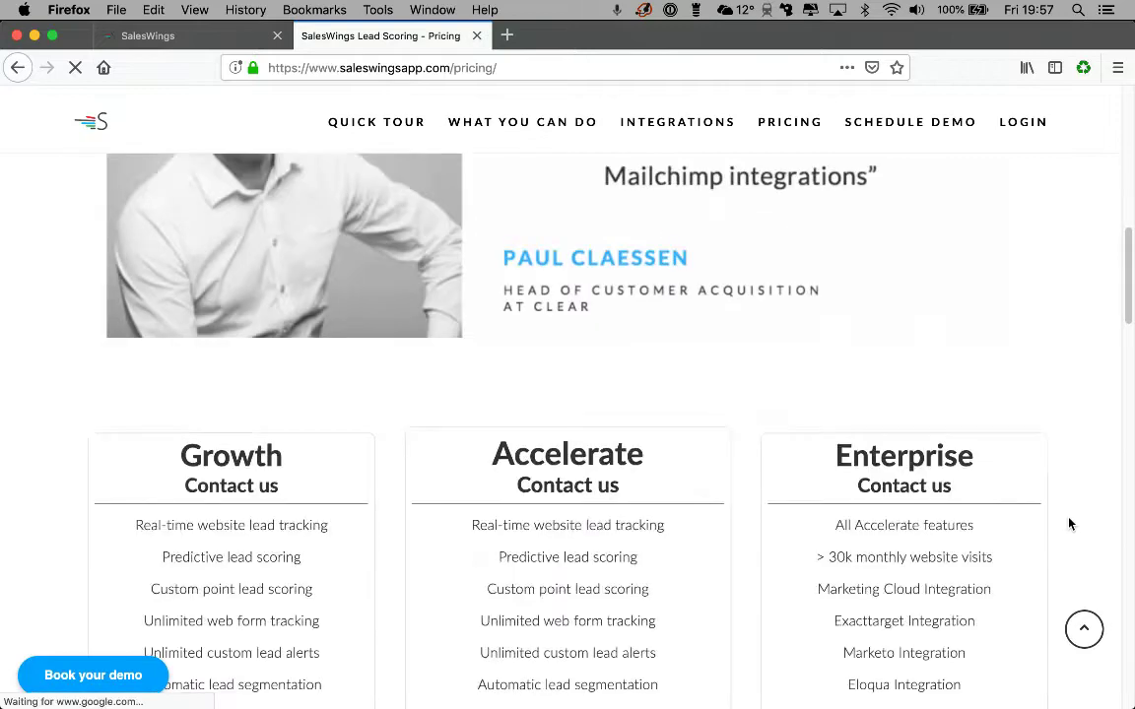
{"action": "scroll", "coordinate": [1070, 524], "scroll_direction": "down", "scroll_amount": 5}
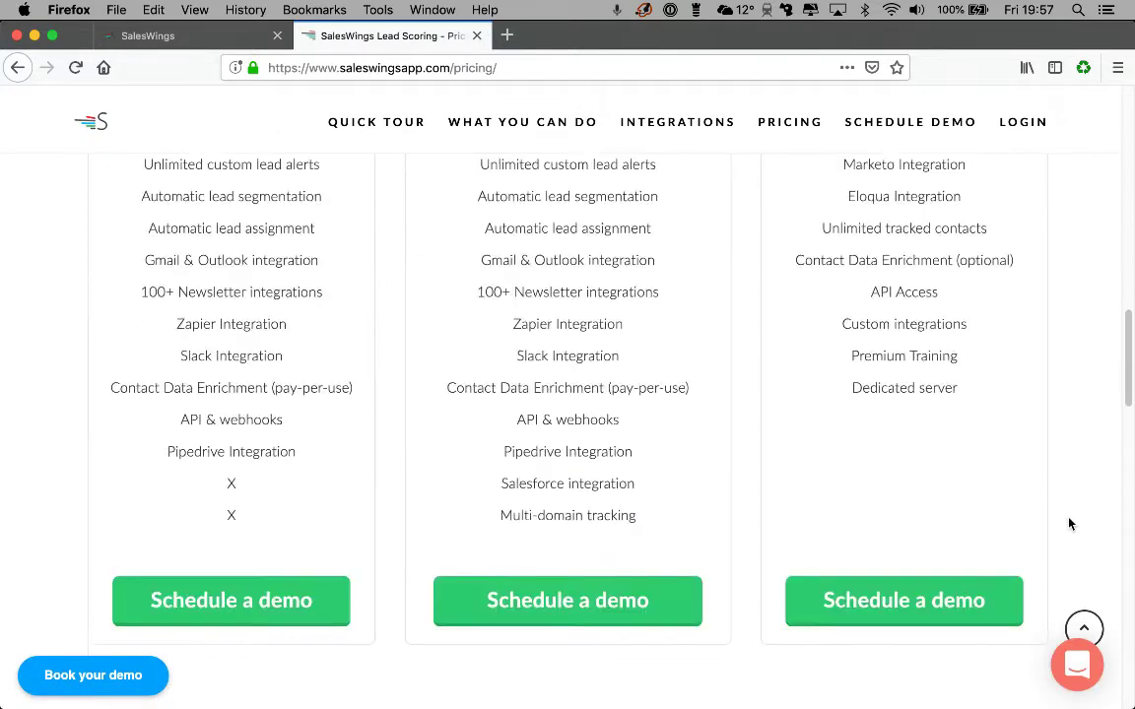
{"action": "scroll", "coordinate": [1070, 524], "scroll_direction": "down", "scroll_amount": 5}
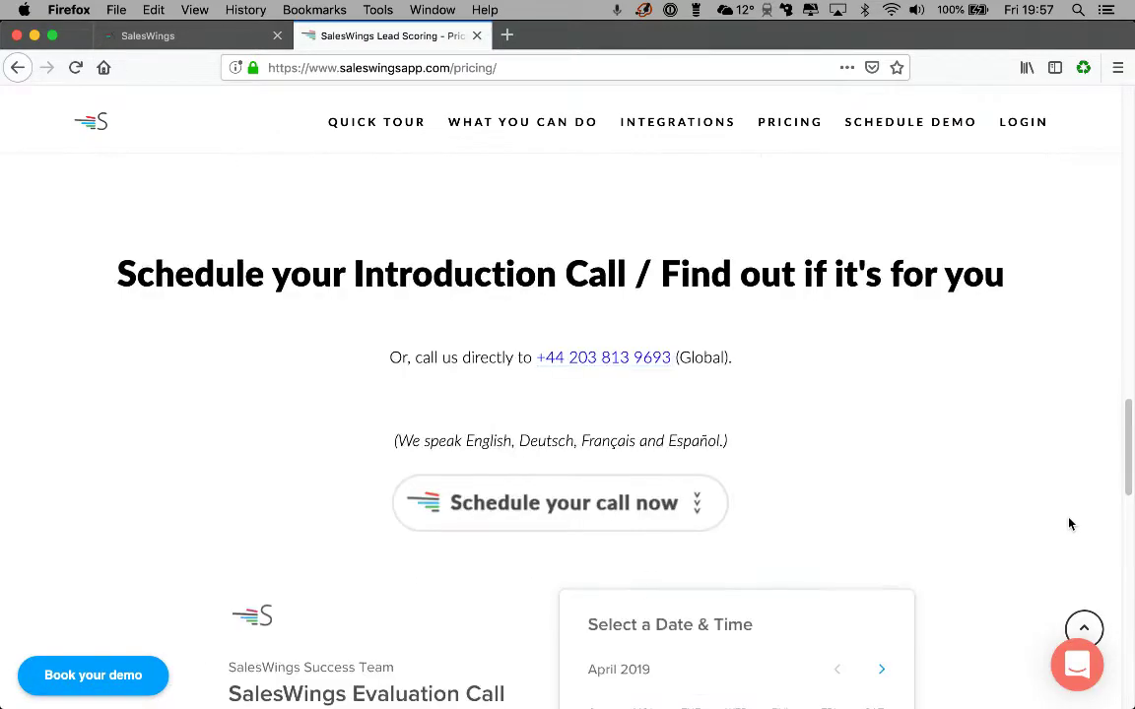
{"action": "scroll", "coordinate": [1068, 368], "scroll_direction": "up", "scroll_amount": 12}
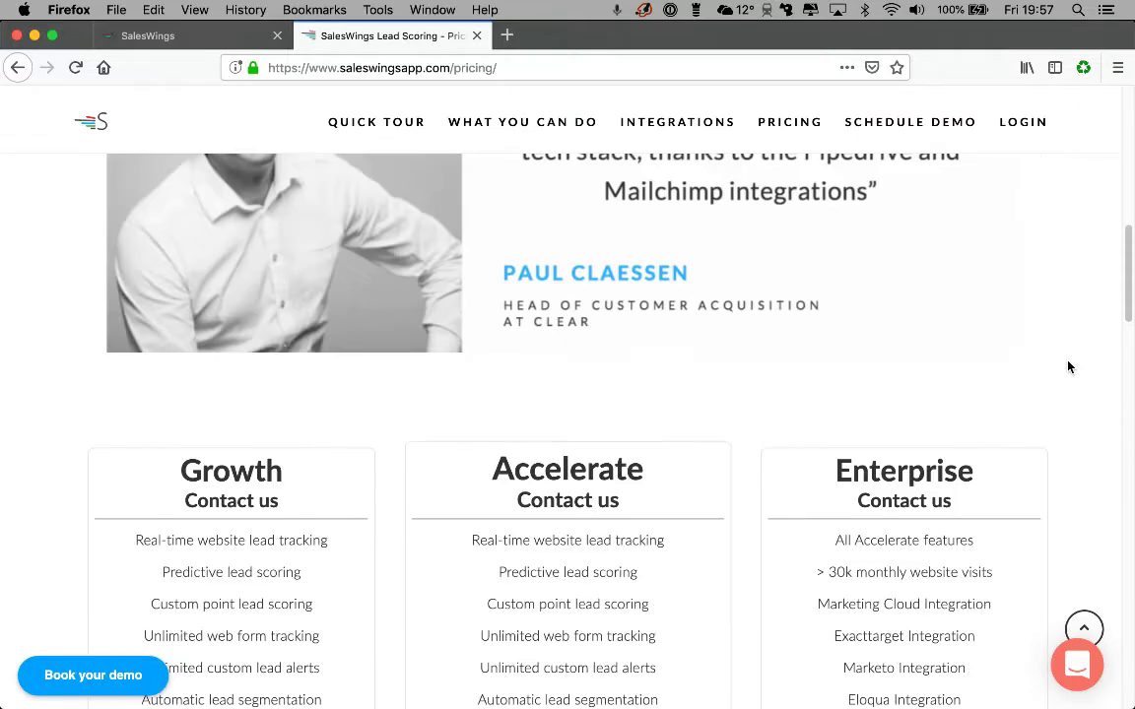
{"action": "scroll", "coordinate": [1068, 366], "scroll_direction": "up", "scroll_amount": 3}
{"action": "scroll", "coordinate": [993, 298], "scroll_direction": "up", "scroll_amount": 5}
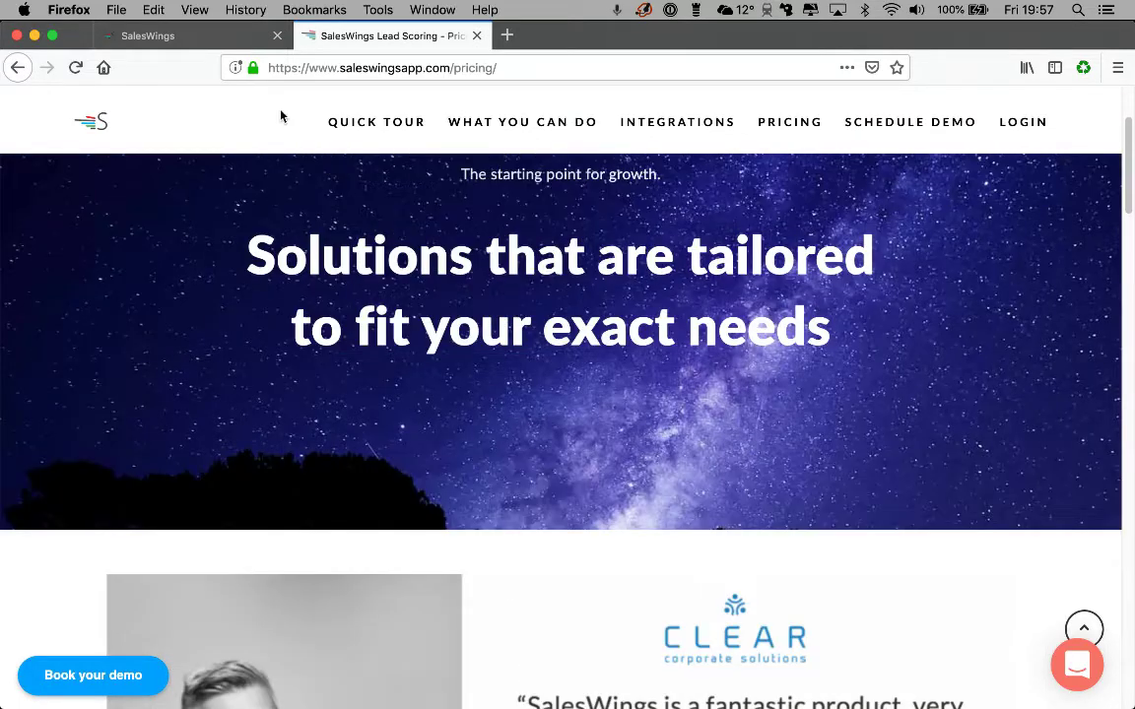
{"action": "left_click", "coordinate": [202, 35]}
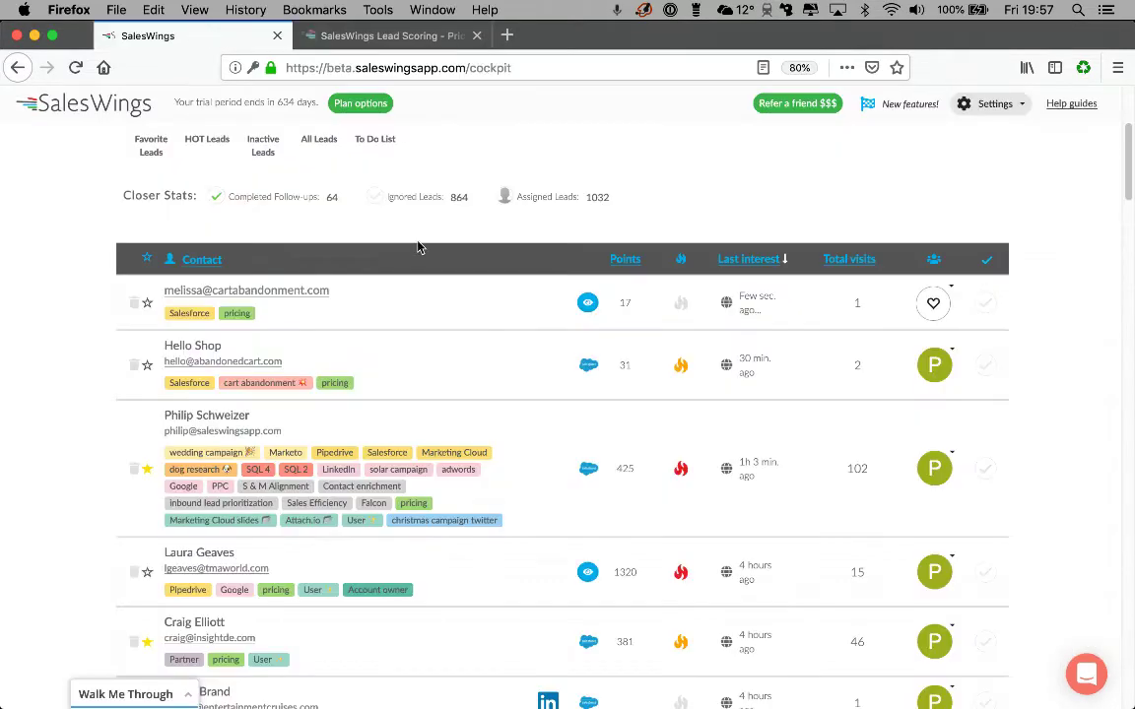
Review the test lead's briefing with 17 points and a pricing tag, then reopen the pricing tab.
{"action": "left_click", "coordinate": [443, 288]}
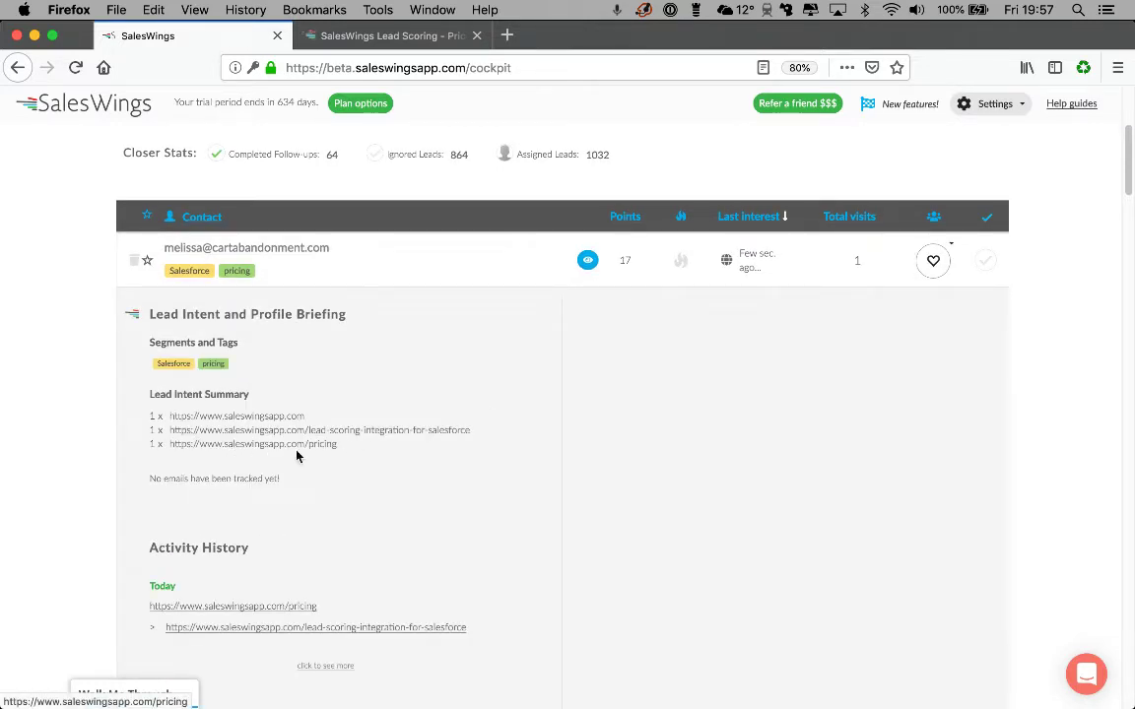
{"action": "scroll", "coordinate": [306, 479], "scroll_direction": "down", "scroll_amount": 1}
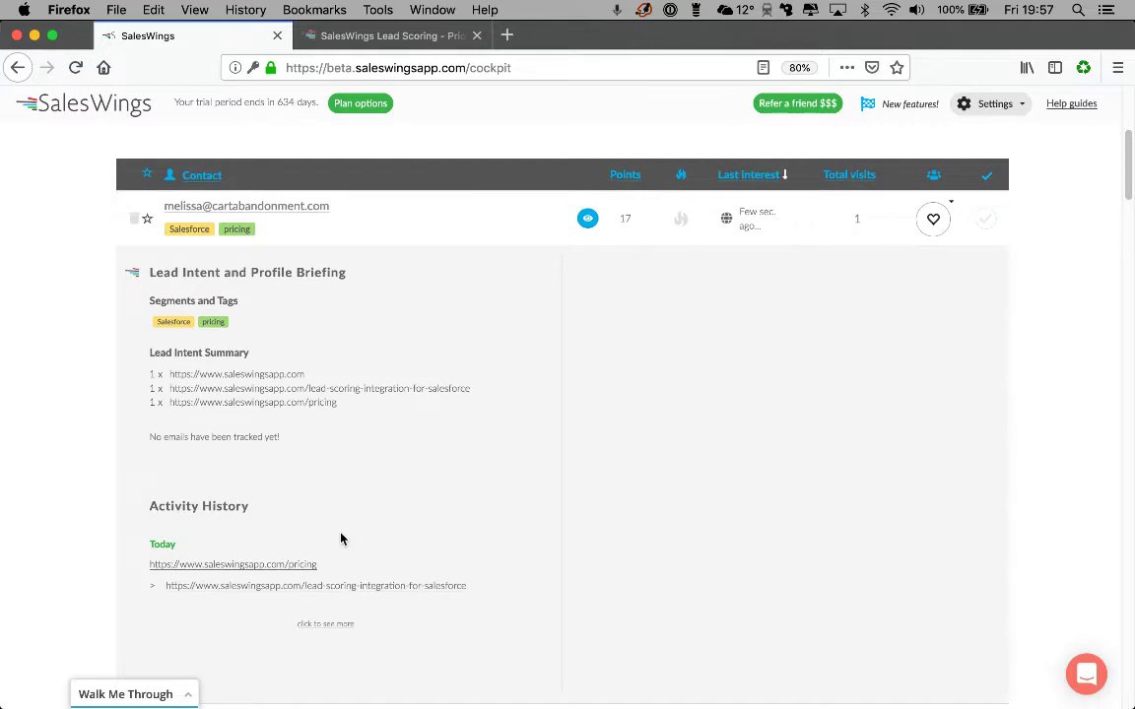
{"action": "left_click", "coordinate": [435, 269]}
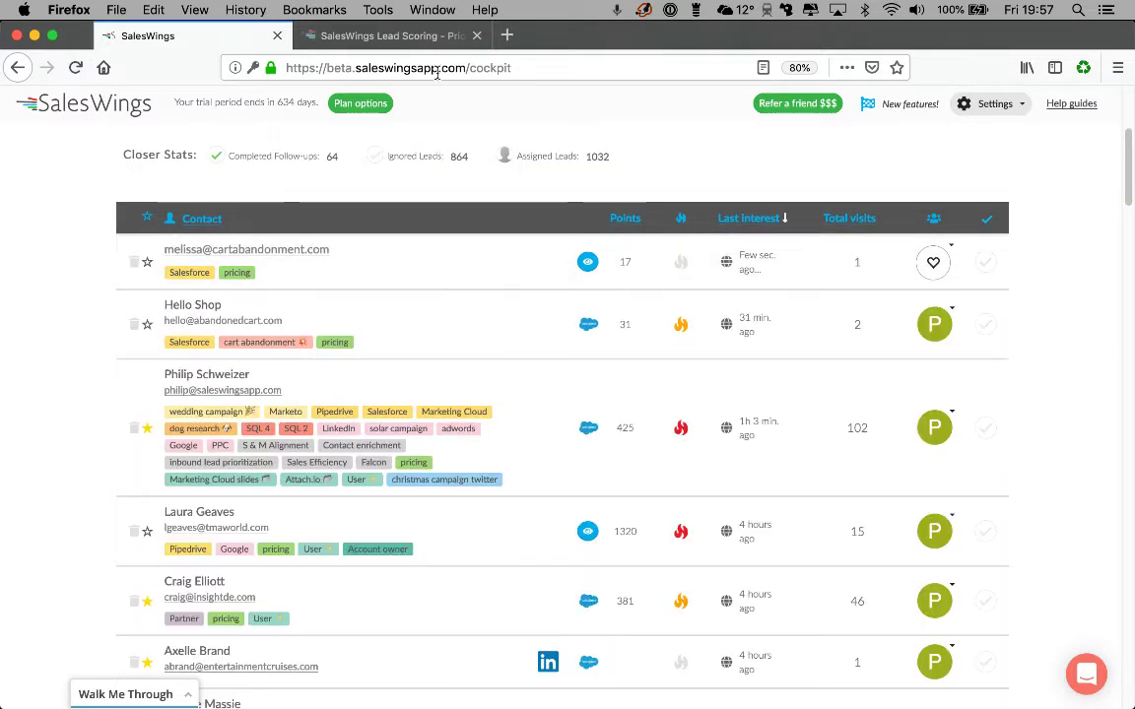
{"action": "left_click", "coordinate": [391, 35]}
{"action": "mouse_move", "coordinate": [518, 212]}
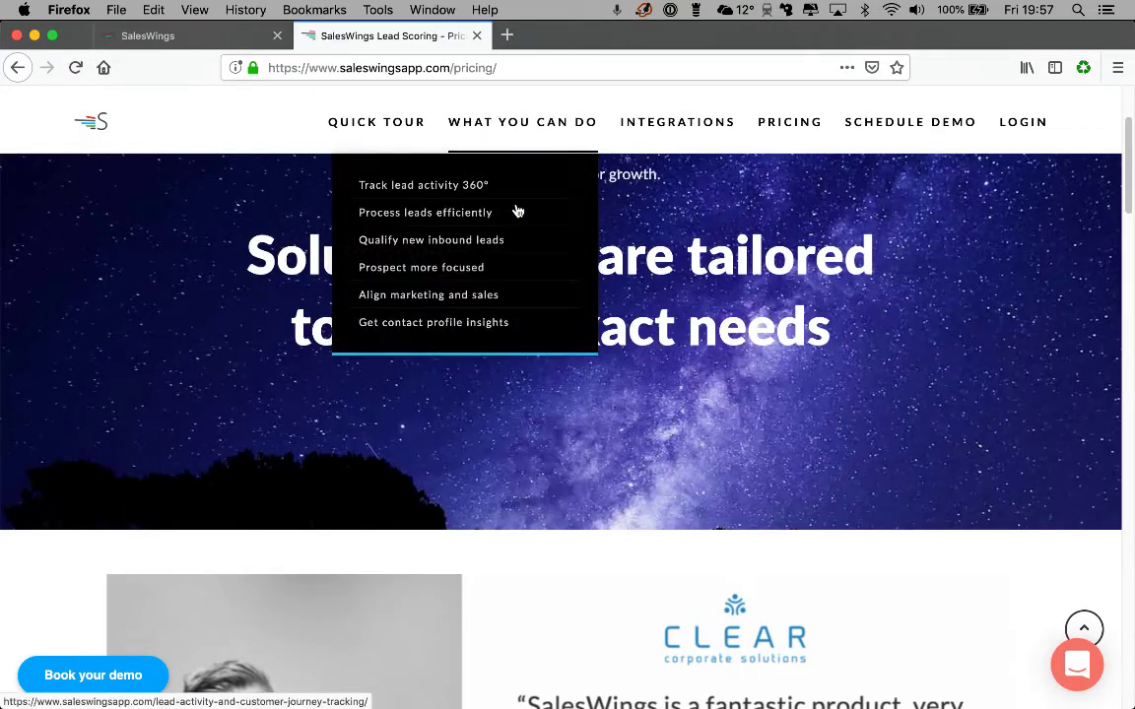
{"action": "scroll", "coordinate": [798, 382], "scroll_direction": "down", "scroll_amount": 2}
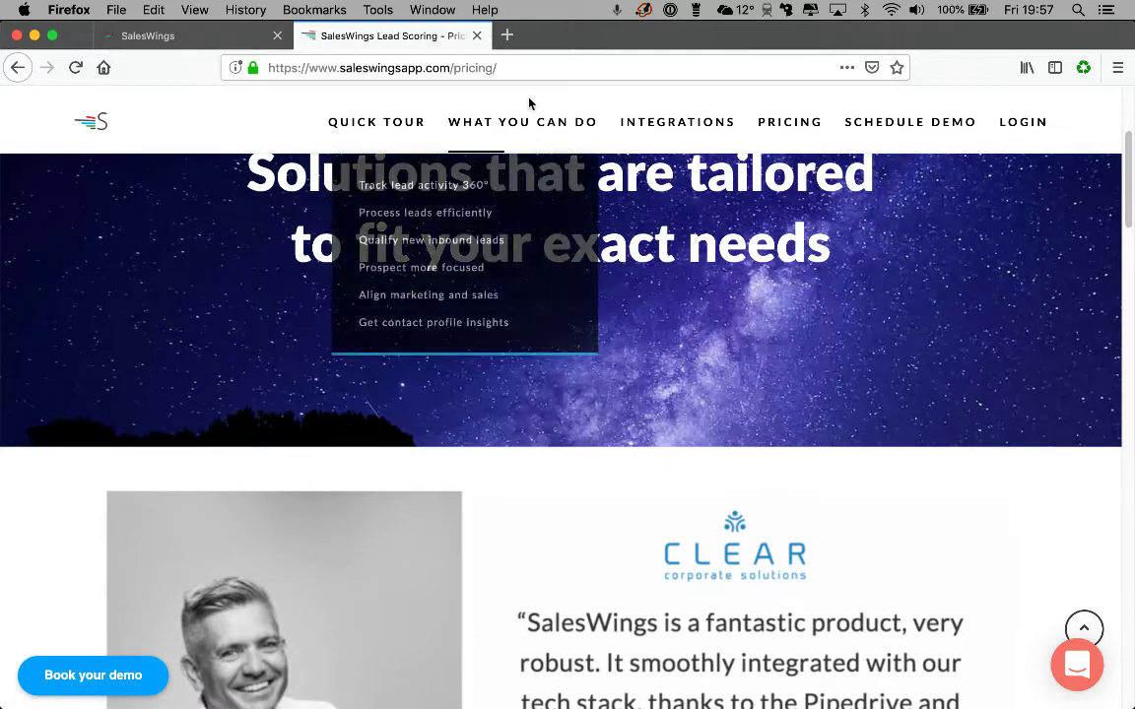
Close the pricing tab and check the test lead's briefing for the cart abandonment tag and alert.
{"action": "left_click", "coordinate": [477, 36]}
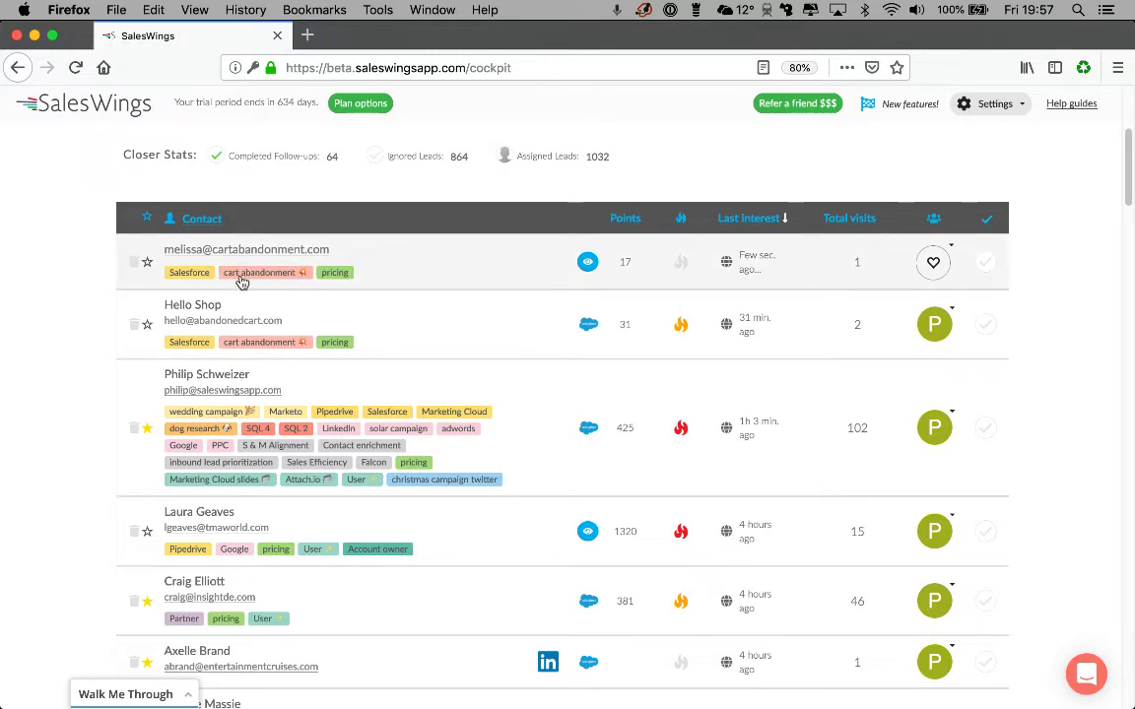
{"action": "left_click", "coordinate": [415, 267]}
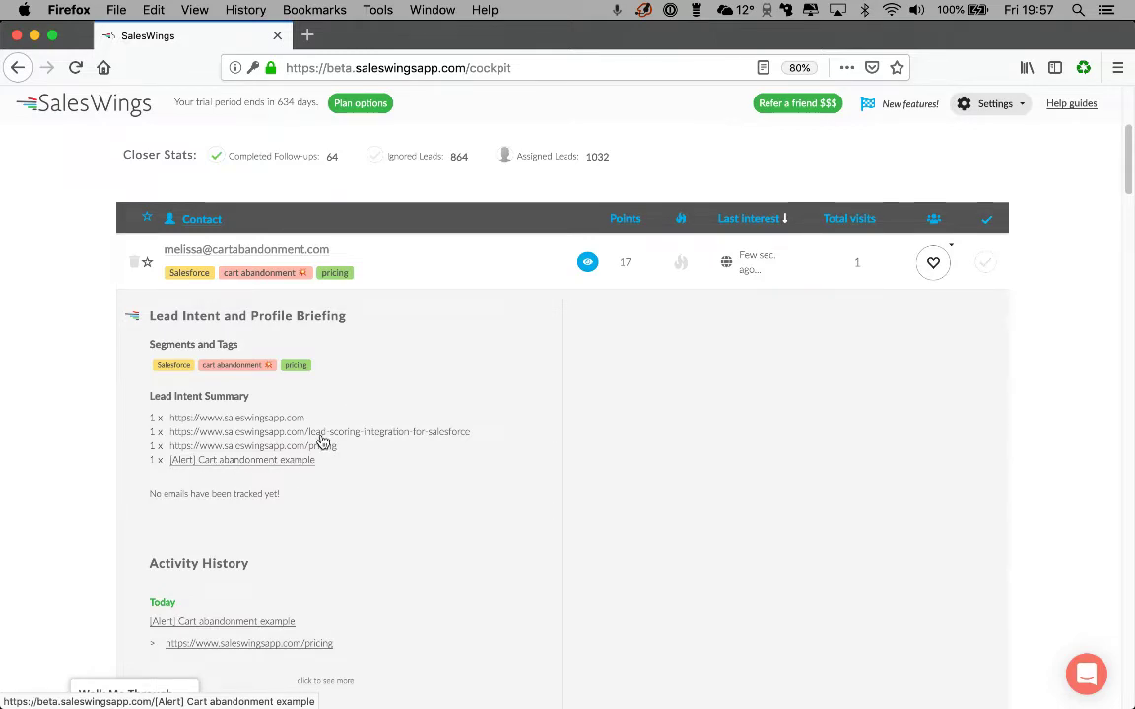
{"action": "left_click", "coordinate": [439, 278]}
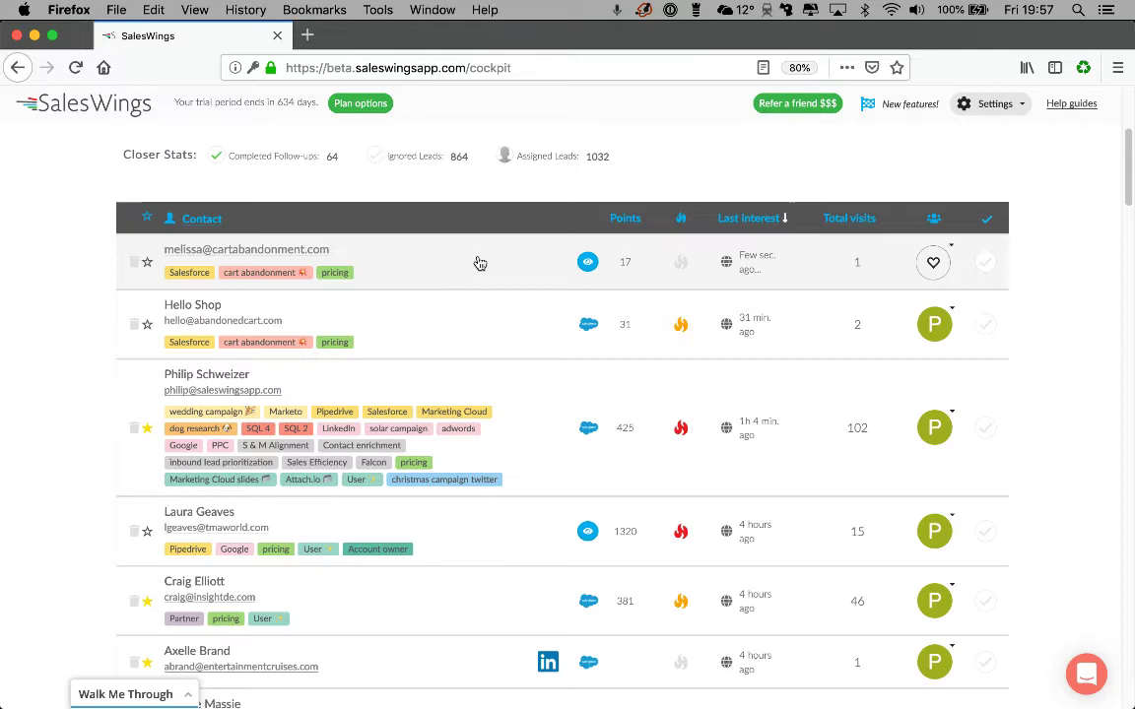
{"action": "scroll", "coordinate": [477, 262], "scroll_direction": "up", "scroll_amount": 3}
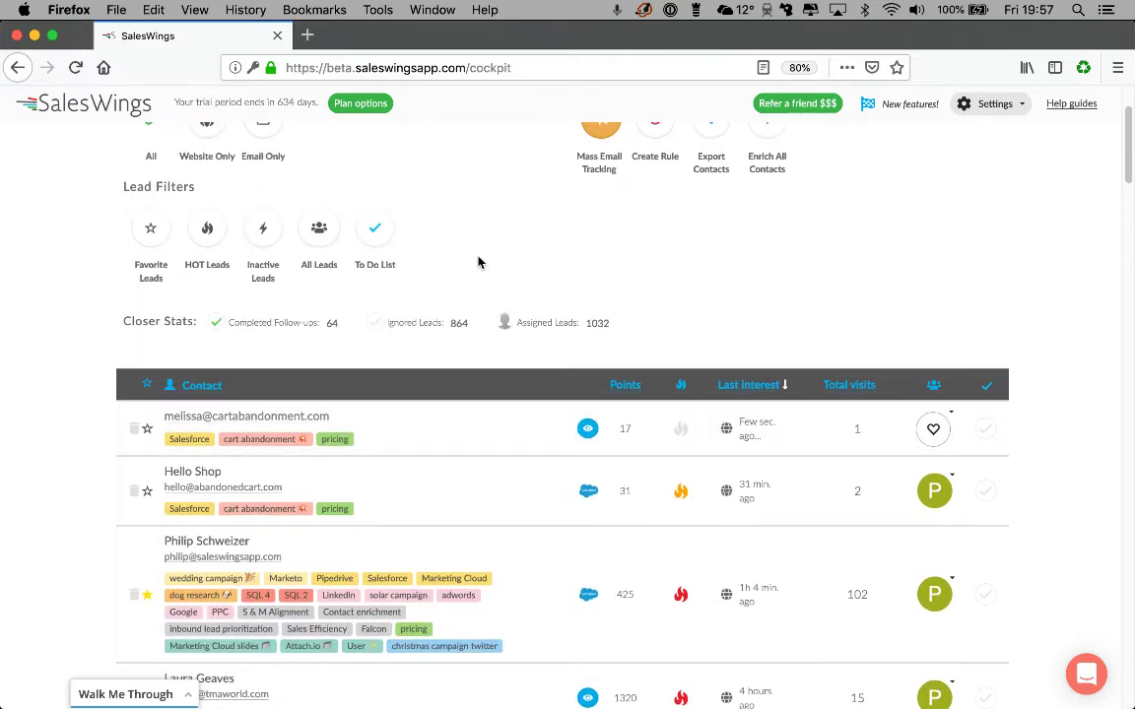
Close the SW Page is closed trigger details in Google Tag Manager, then return to Firefox's leads list.
{"action": "key", "text": "super+Tab"}
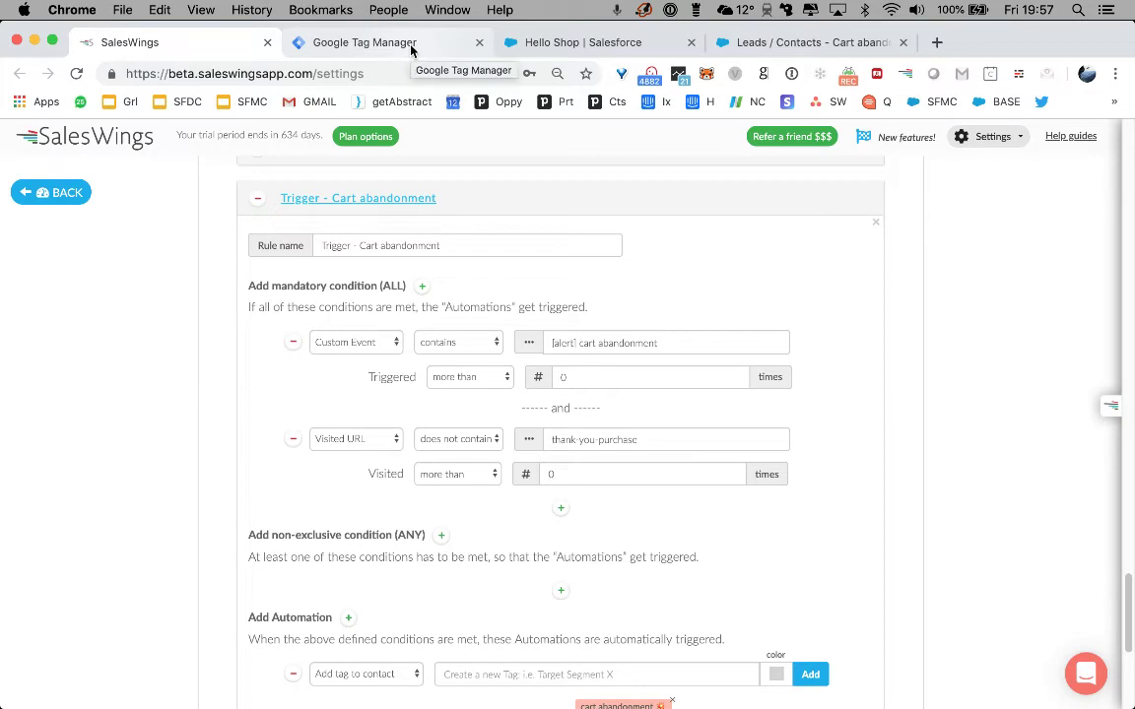
{"action": "left_click", "coordinate": [412, 47]}
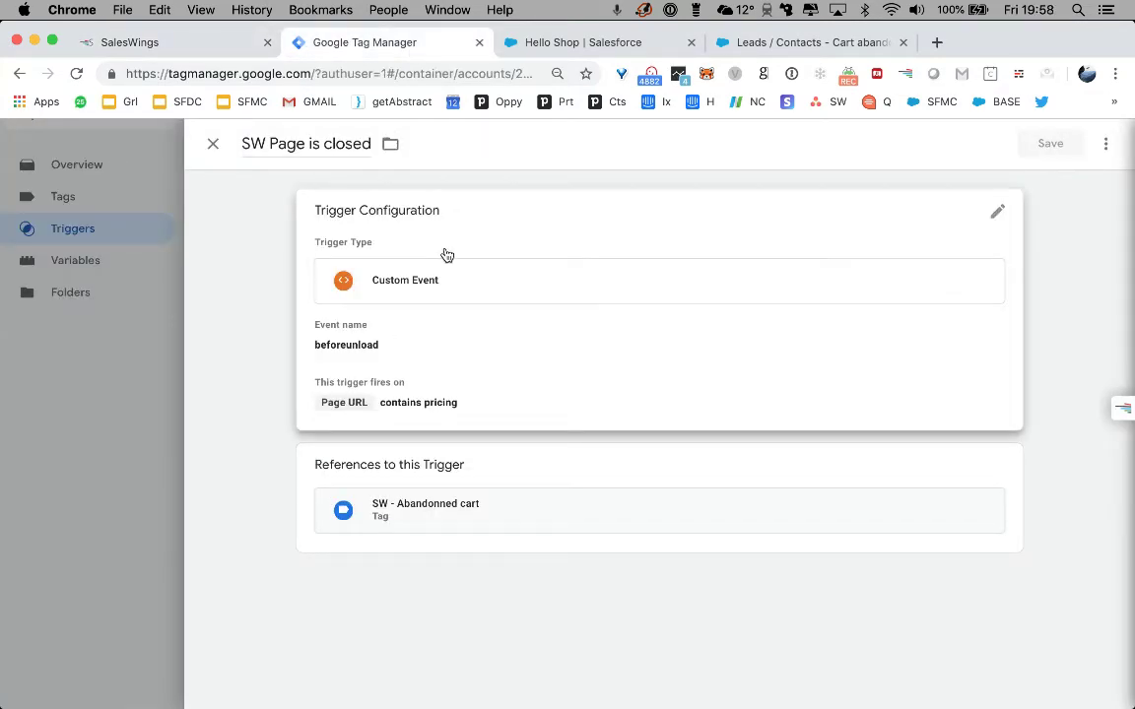
{"action": "left_click", "coordinate": [213, 144]}
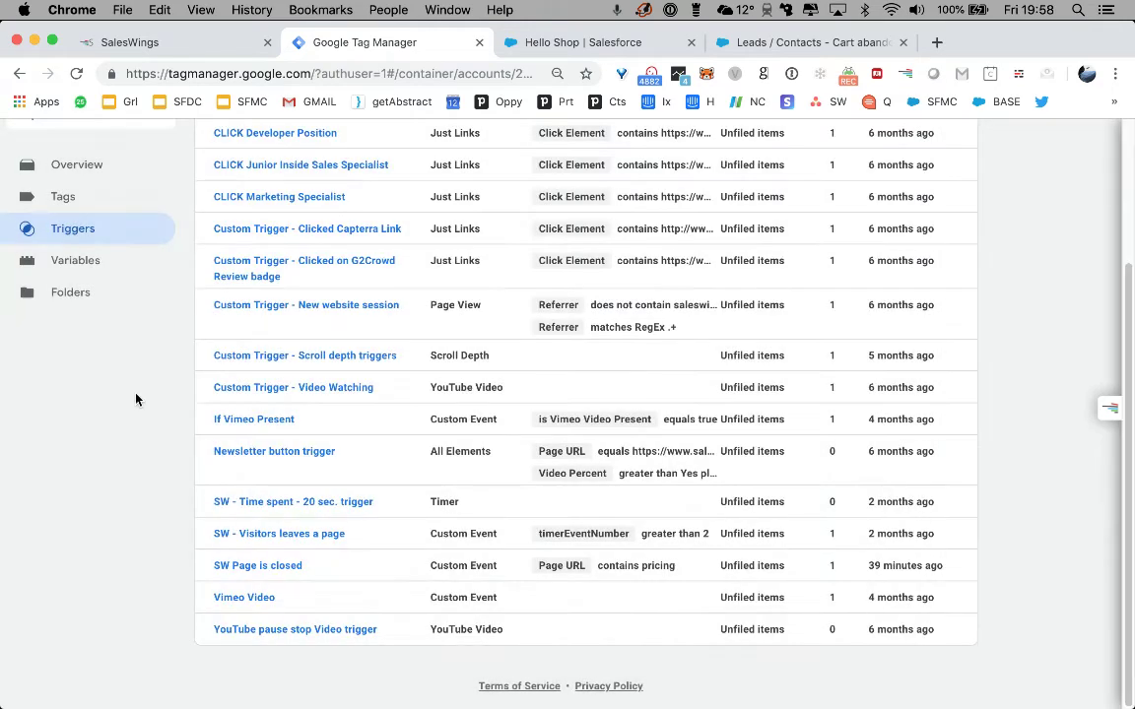
{"action": "left_click", "coordinate": [196, 45]}
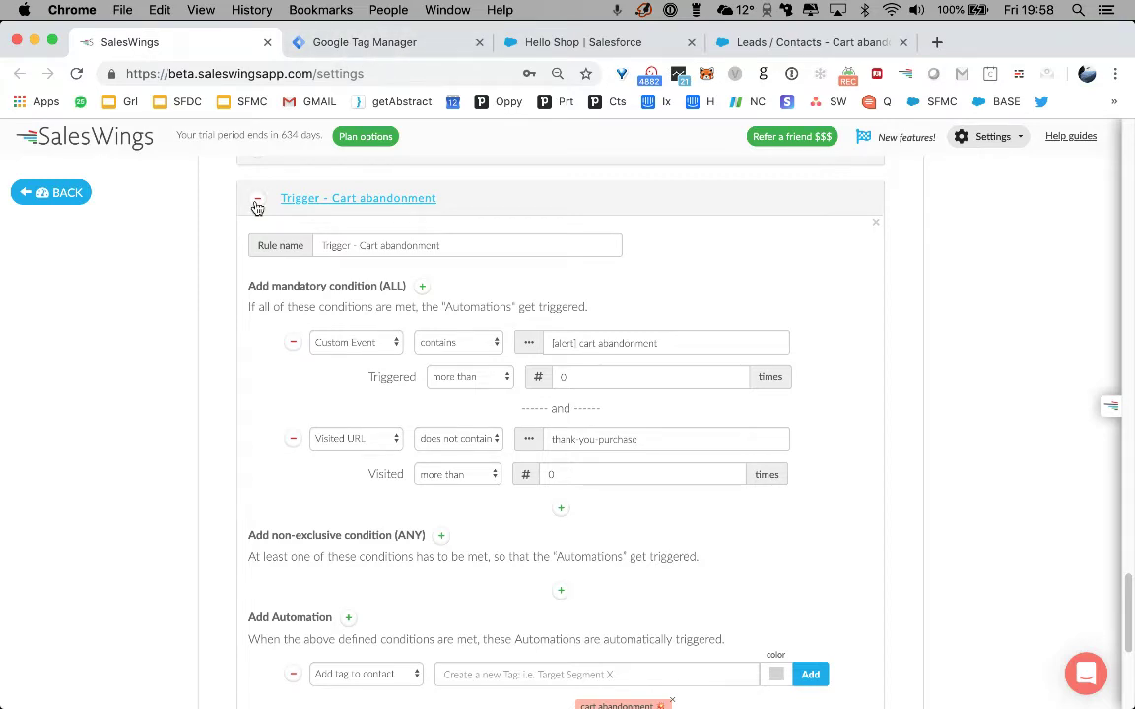
{"action": "key", "text": "super+Tab"}
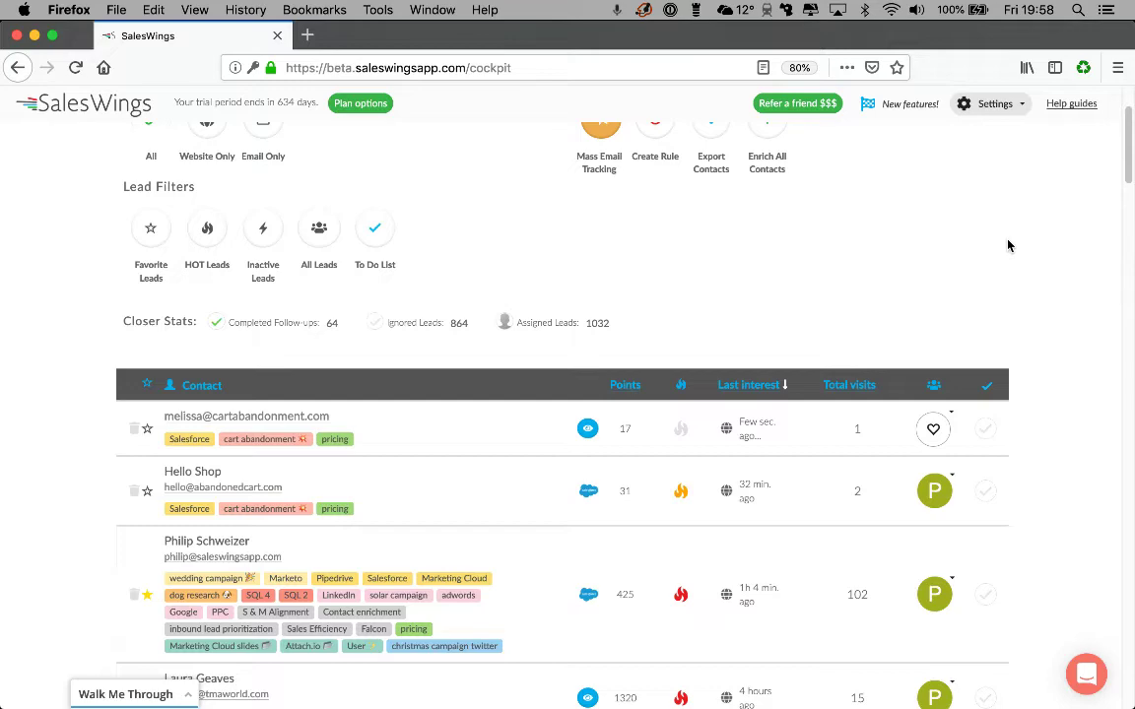
Scroll through the cockpit's cart abandonment leads, then go back to the Trigger - Cart abandonment rule in Chrome.
{"action": "scroll", "coordinate": [1033, 343], "scroll_direction": "down", "scroll_amount": 4}
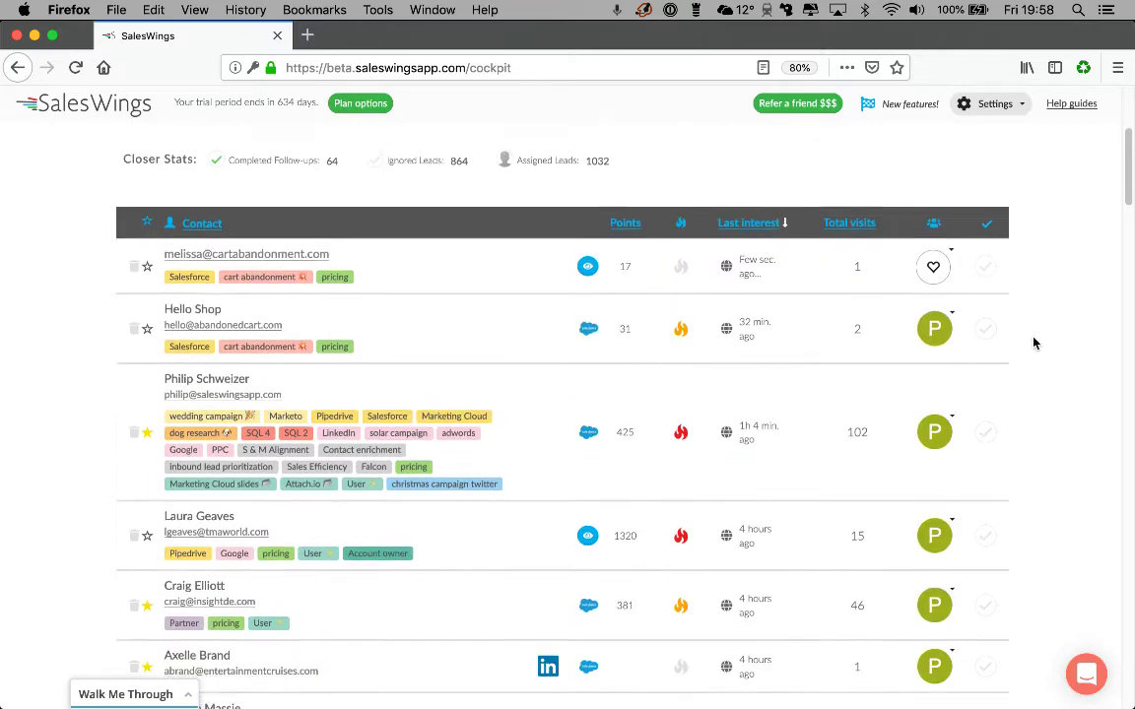
{"action": "scroll", "coordinate": [1033, 342], "scroll_direction": "down", "scroll_amount": 8}
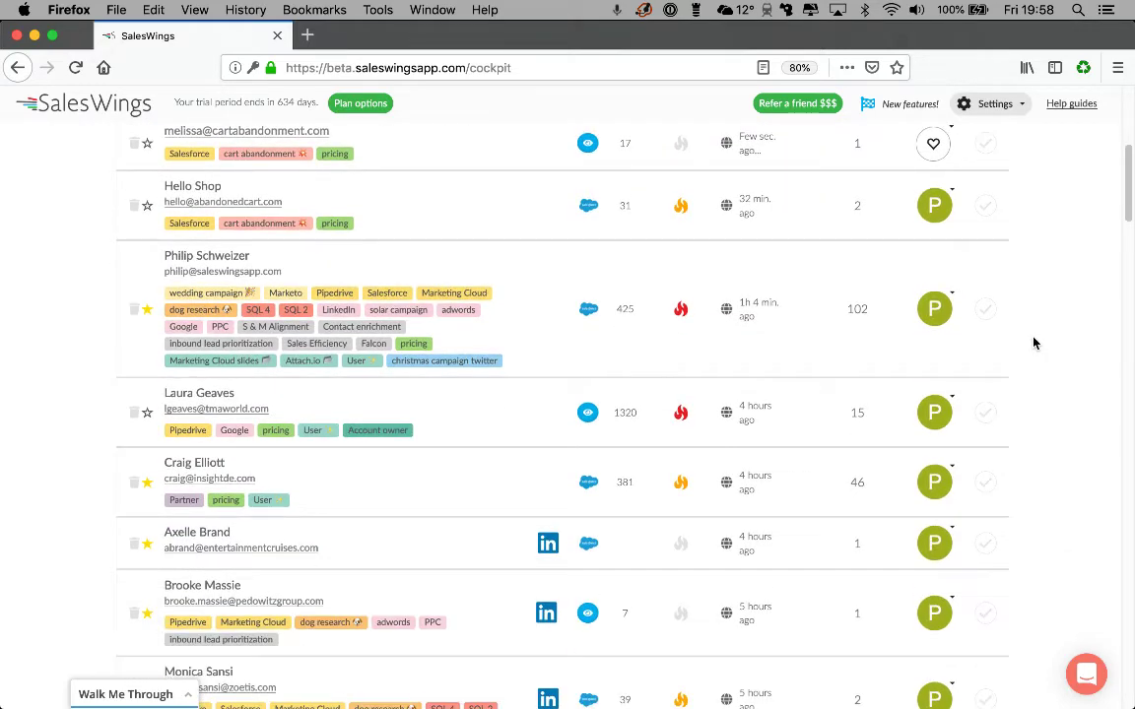
{"action": "scroll", "coordinate": [1033, 343], "scroll_direction": "down", "scroll_amount": 7}
{"action": "scroll", "coordinate": [1033, 342], "scroll_direction": "up", "scroll_amount": 19}
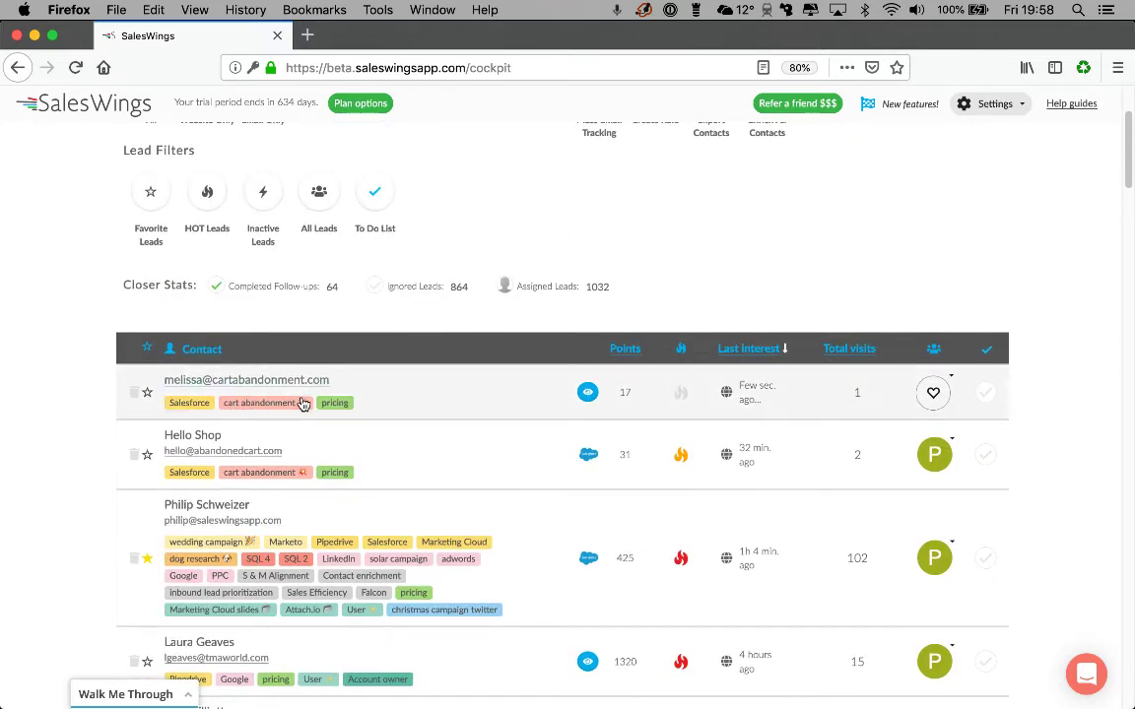
{"action": "key", "text": "super+Tab"}
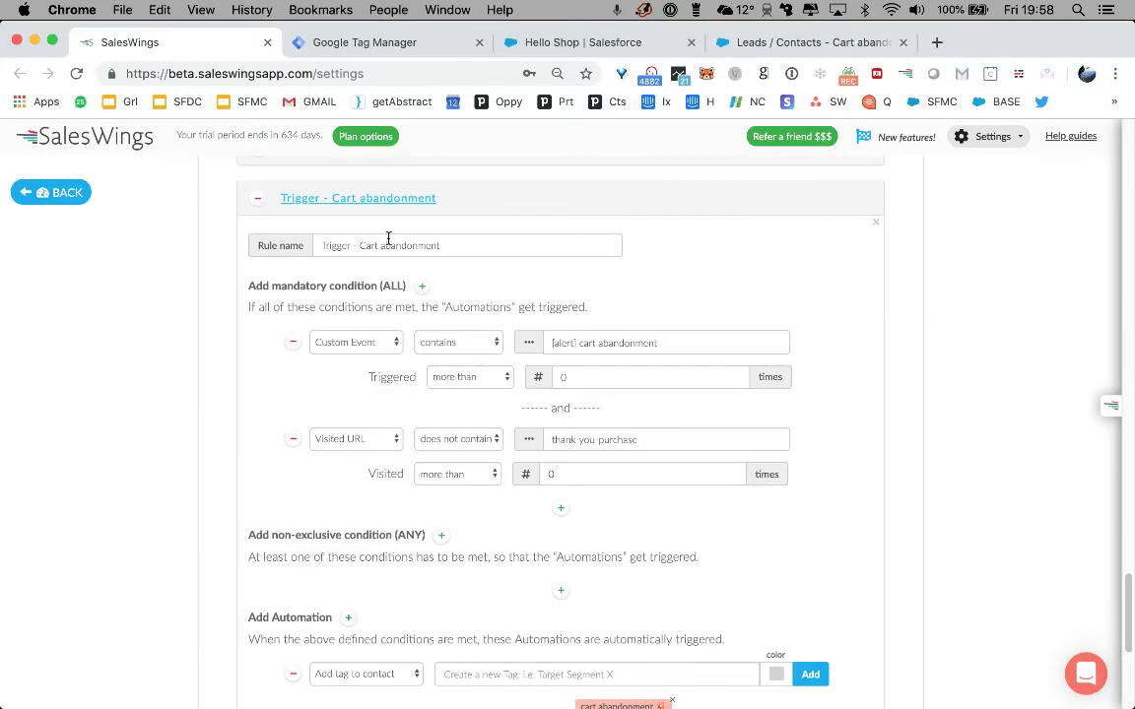
Open the Hello Shop lead in Salesforce and scroll to its SalesWings Tracking & Scoring and Tags panels.
{"action": "left_click", "coordinate": [543, 43]}
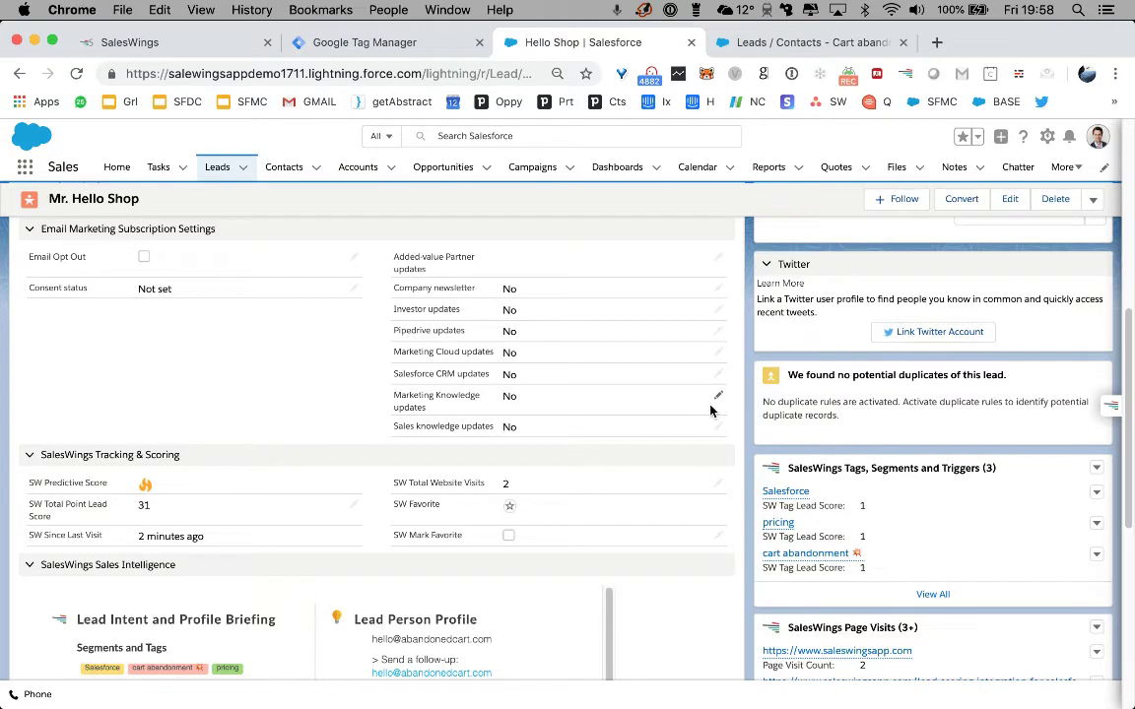
{"action": "scroll", "coordinate": [711, 408], "scroll_direction": "down", "scroll_amount": 1}
{"action": "scroll", "coordinate": [711, 411], "scroll_direction": "down", "scroll_amount": 4}
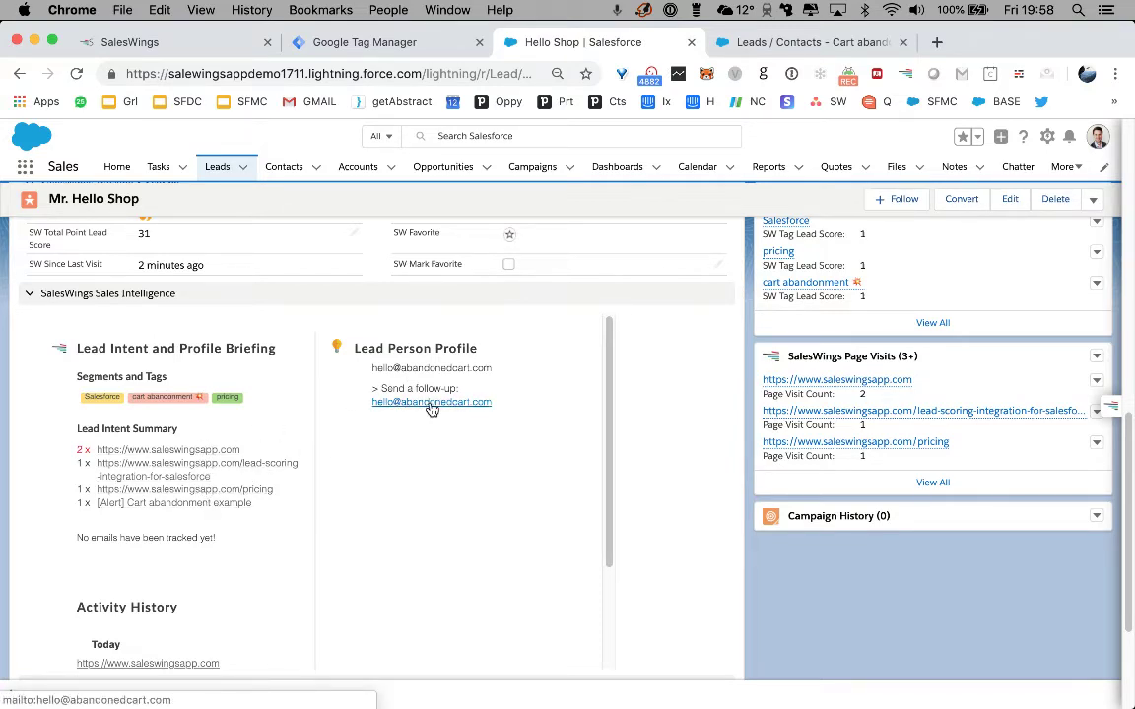
{"action": "scroll", "coordinate": [731, 423], "scroll_direction": "up", "scroll_amount": 2}
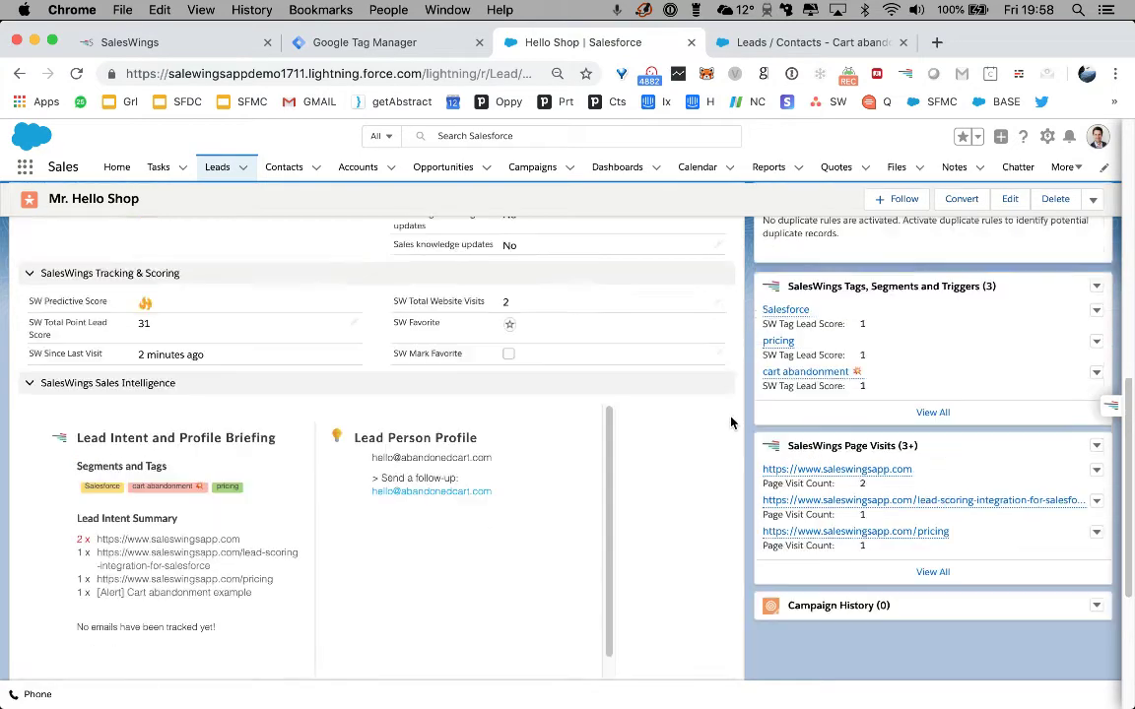
{"action": "scroll", "coordinate": [731, 422], "scroll_direction": "up", "scroll_amount": 5}
Show the Salesforce Cart abandonment report listing its single WARM lead with 31 points.
{"action": "left_click", "coordinate": [827, 49]}
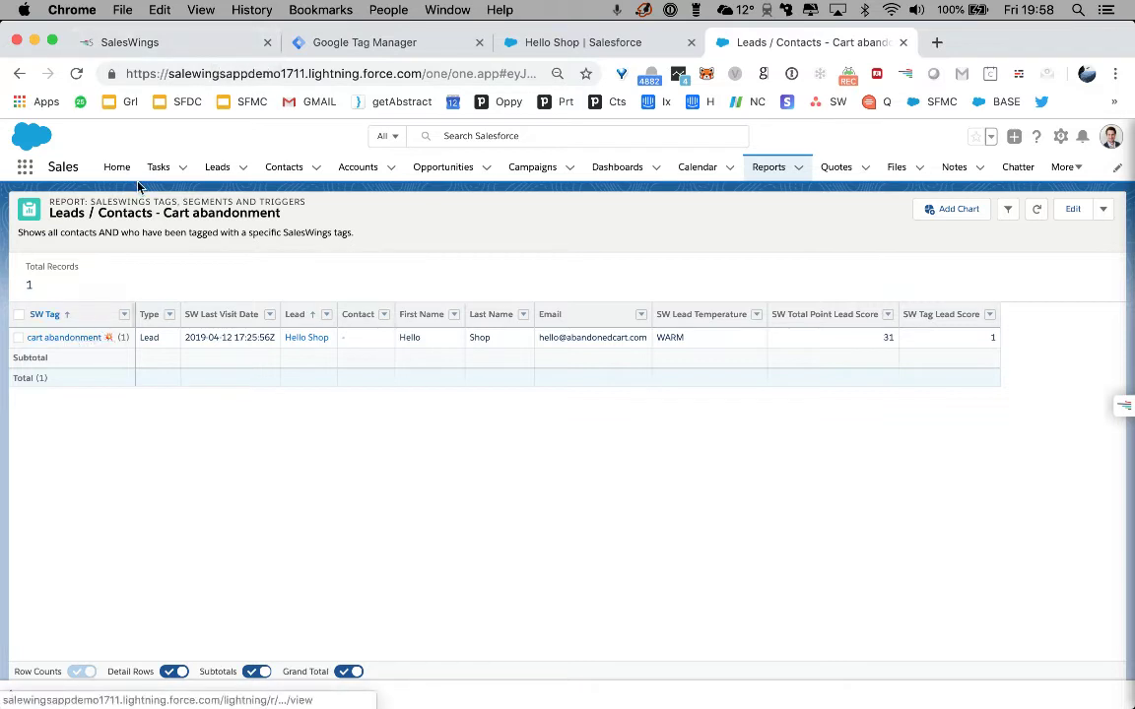
Reopen the Trigger - Cart abandonment rule and inspect its thank-you-purchase Visited URL exclusion.
{"action": "left_click", "coordinate": [184, 44]}
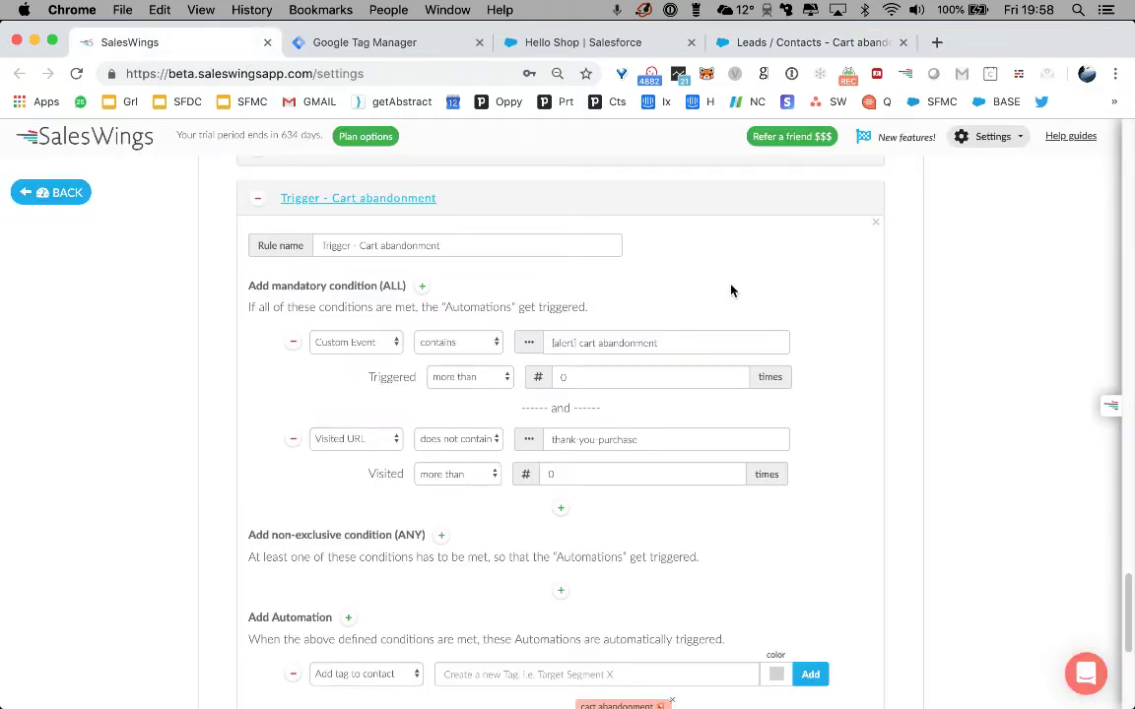
{"action": "scroll", "coordinate": [960, 354], "scroll_direction": "down", "scroll_amount": 1}
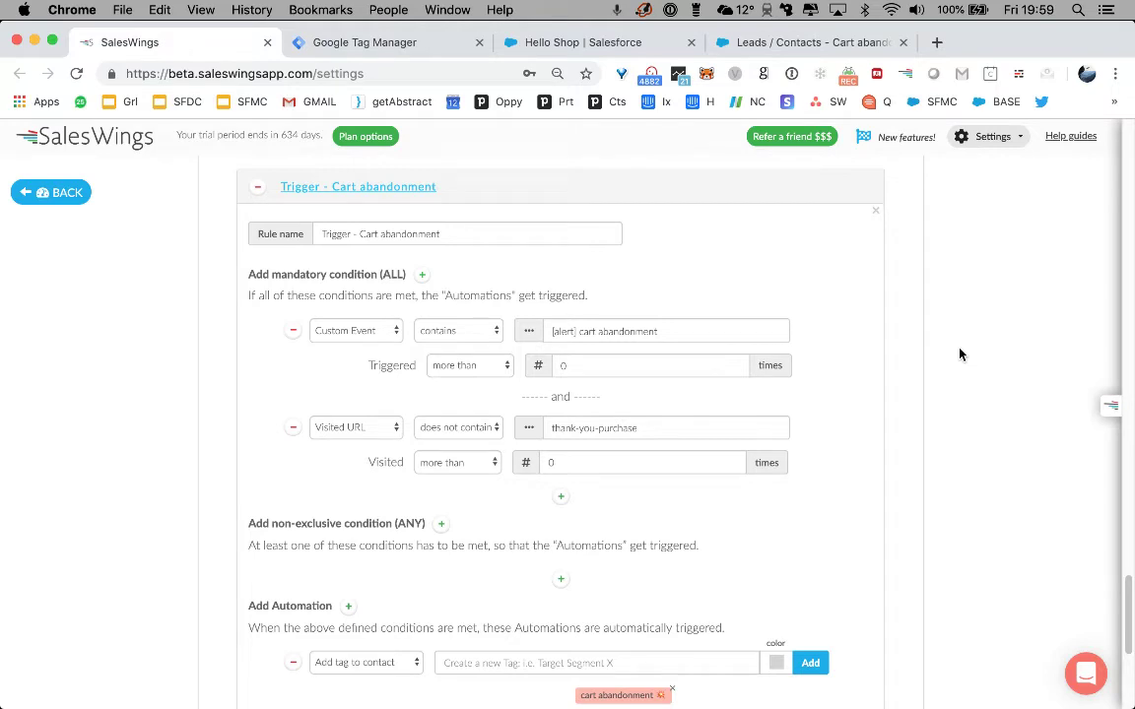
{"action": "scroll", "coordinate": [961, 355], "scroll_direction": "down", "scroll_amount": 3}
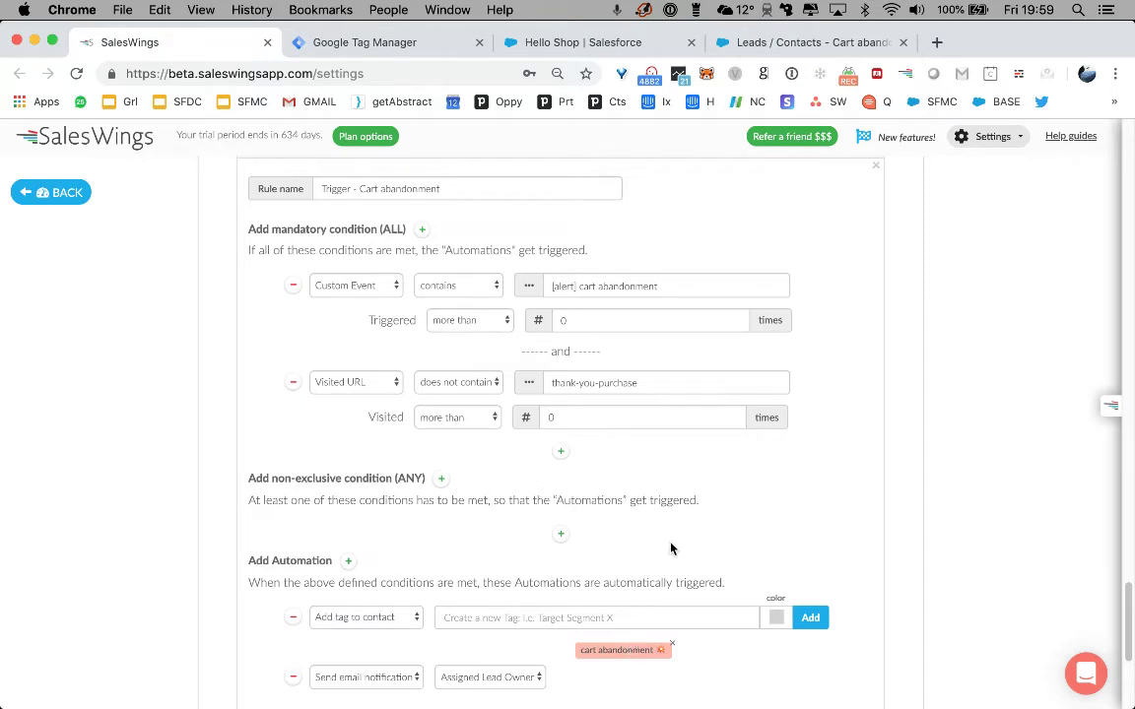
{"action": "scroll", "coordinate": [674, 535], "scroll_direction": "down", "scroll_amount": 1}
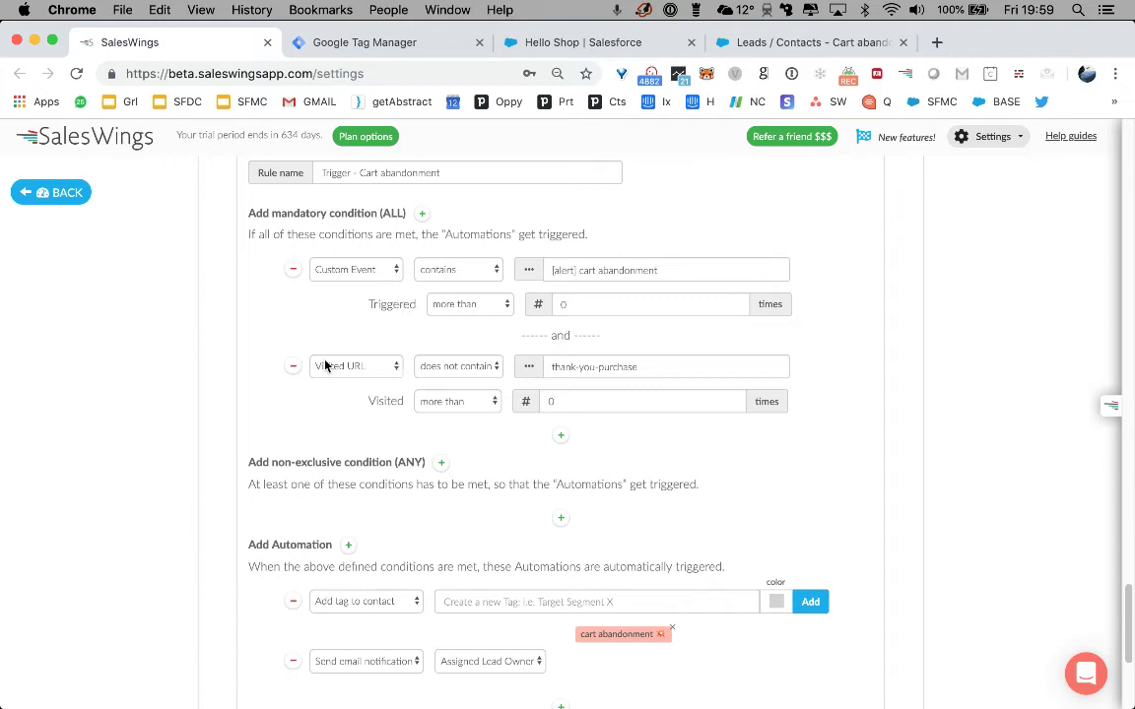
{"action": "left_click_drag", "start_coordinate": [656, 368], "coordinate": [519, 368]}
{"action": "left_click", "coordinate": [588, 366]}
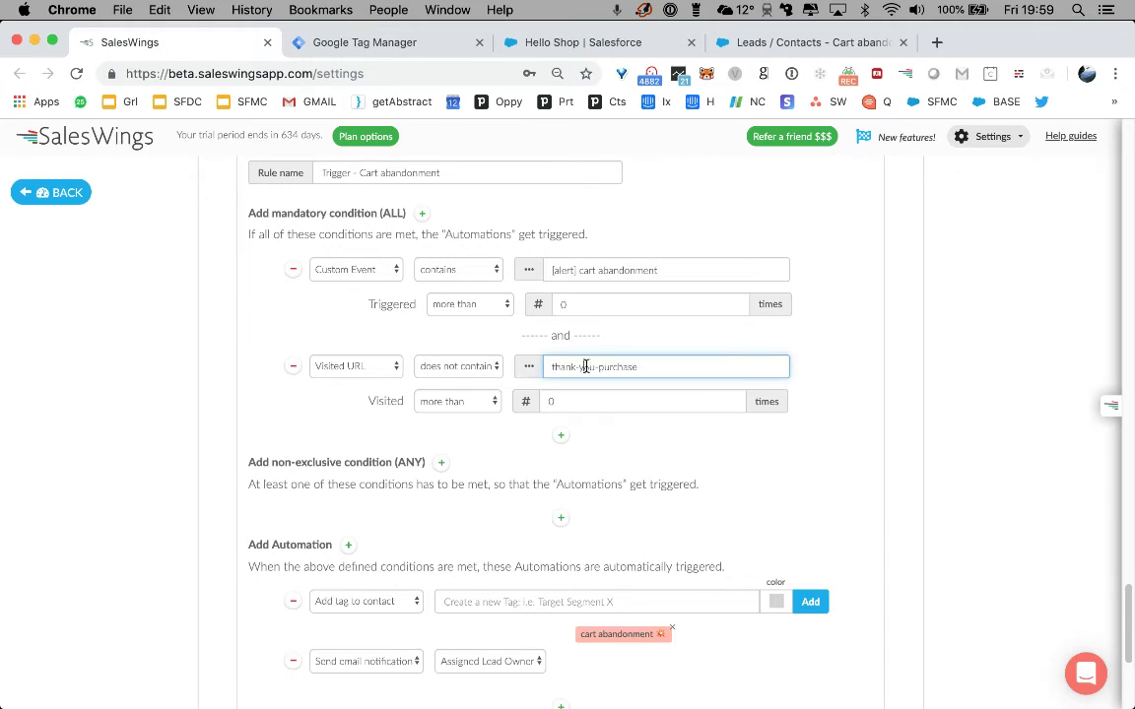
{"action": "left_click_drag", "start_coordinate": [643, 367], "coordinate": [506, 366]}
{"action": "left_click", "coordinate": [591, 332]}
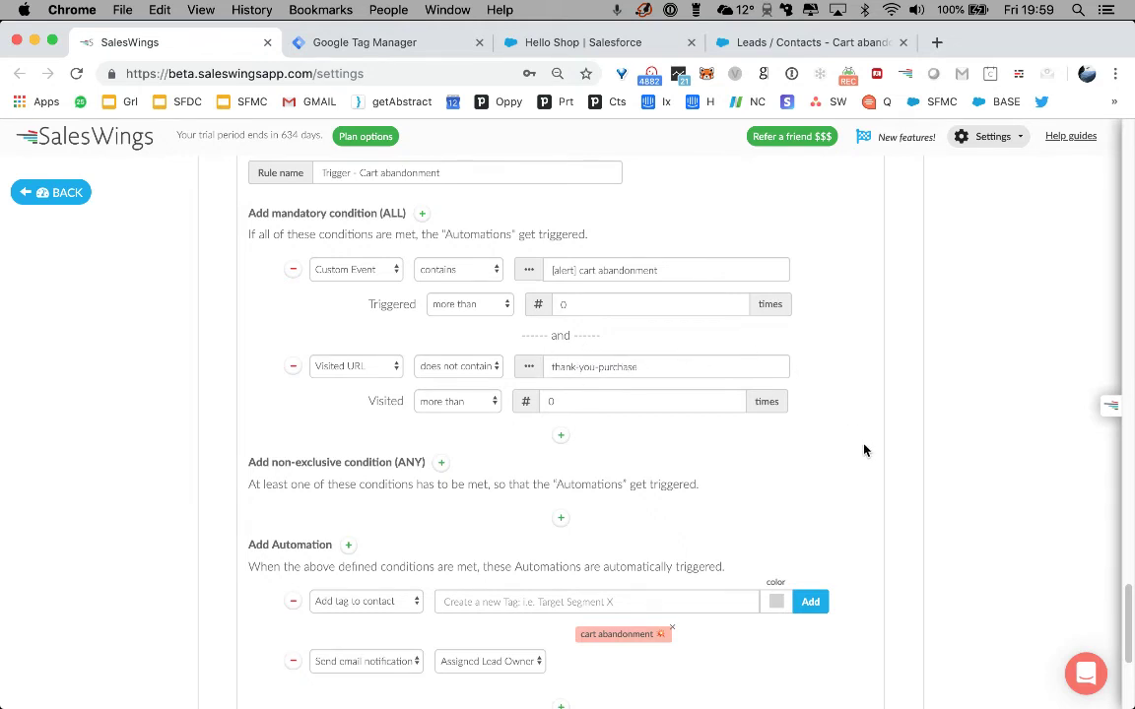
{"action": "scroll", "coordinate": [864, 450], "scroll_direction": "down", "scroll_amount": 3}
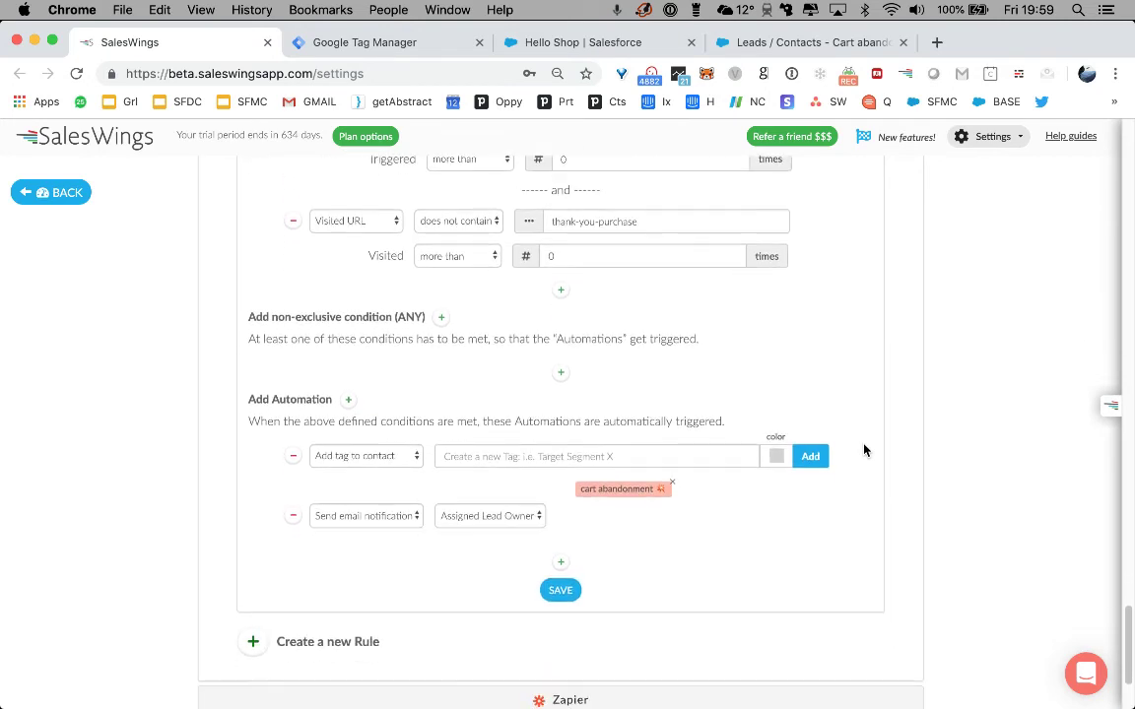
Add two empty ANY condition rows and remove them again, leaving the rule unchanged.
{"action": "left_click", "coordinate": [441, 318]}
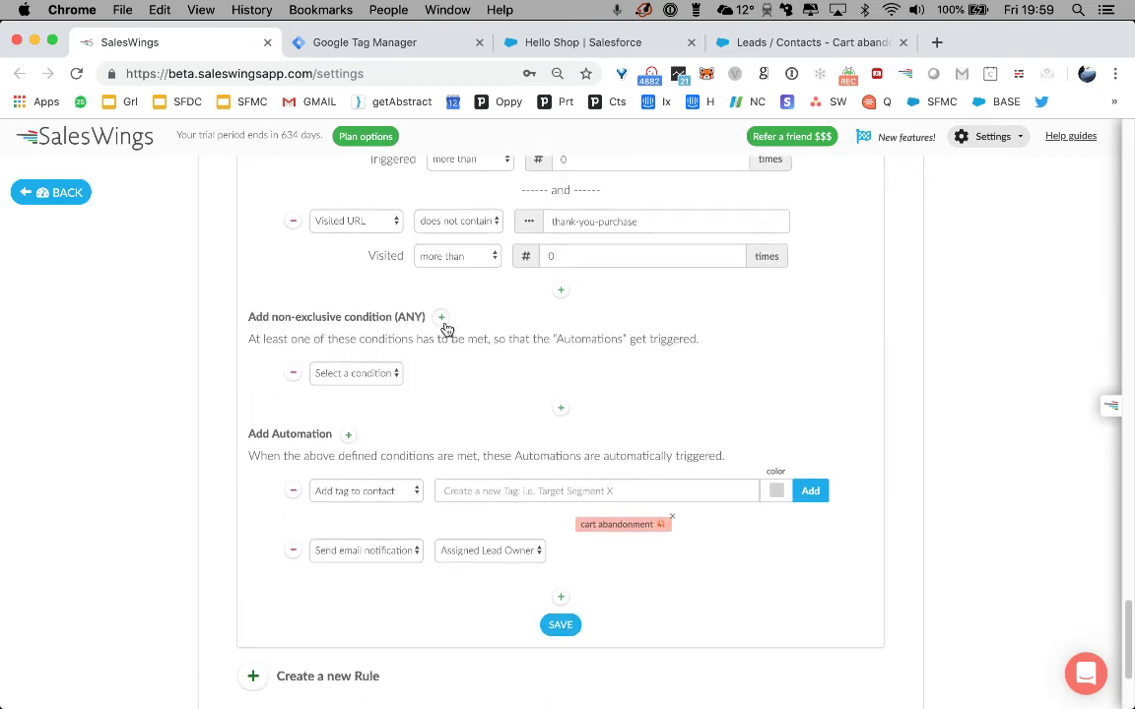
{"action": "left_click", "coordinate": [560, 407]}
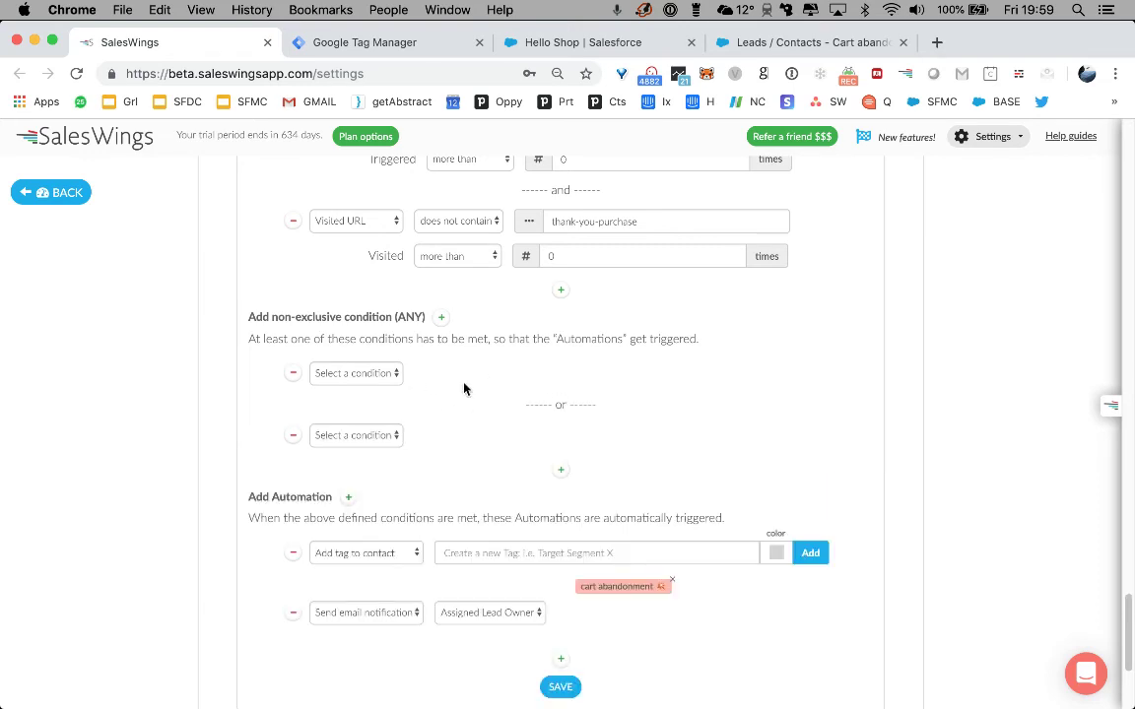
{"action": "left_click", "coordinate": [298, 379]}
{"action": "left_click", "coordinate": [296, 374]}
Highlight the cart abandonment tag text, then return to the Google Tag Manager triggers list.
{"action": "scroll", "coordinate": [679, 392], "scroll_direction": "down", "scroll_amount": 1}
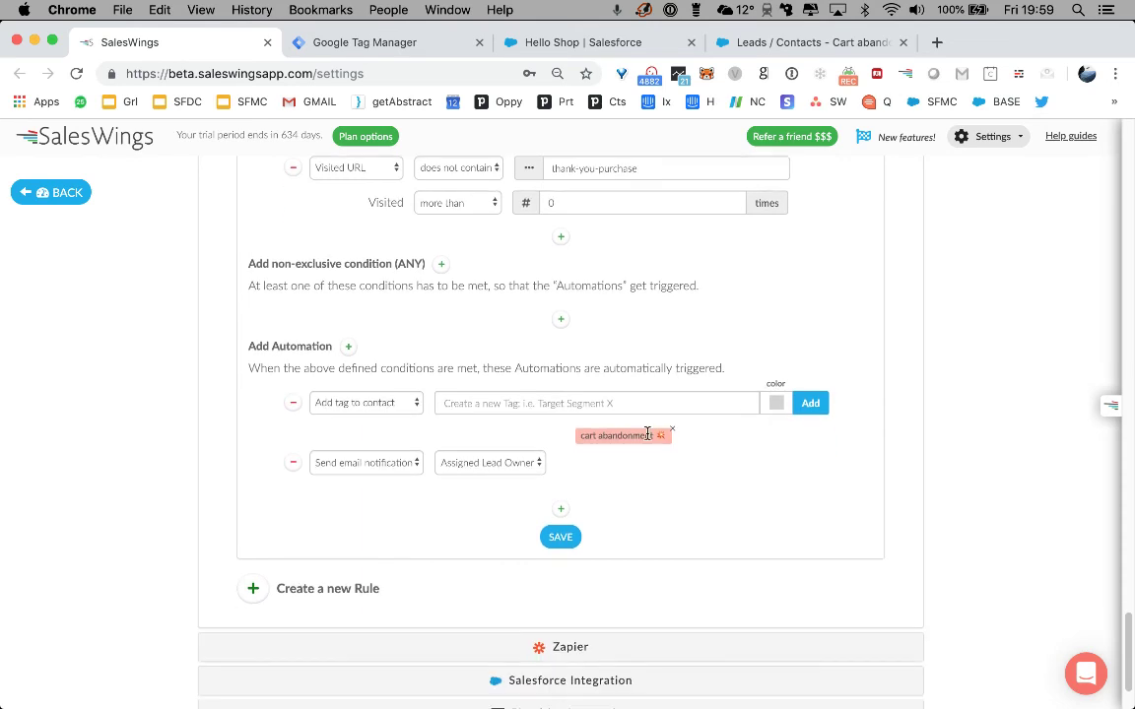
{"action": "left_click_drag", "start_coordinate": [580, 435], "coordinate": [650, 435]}
{"action": "left_click", "coordinate": [425, 49]}
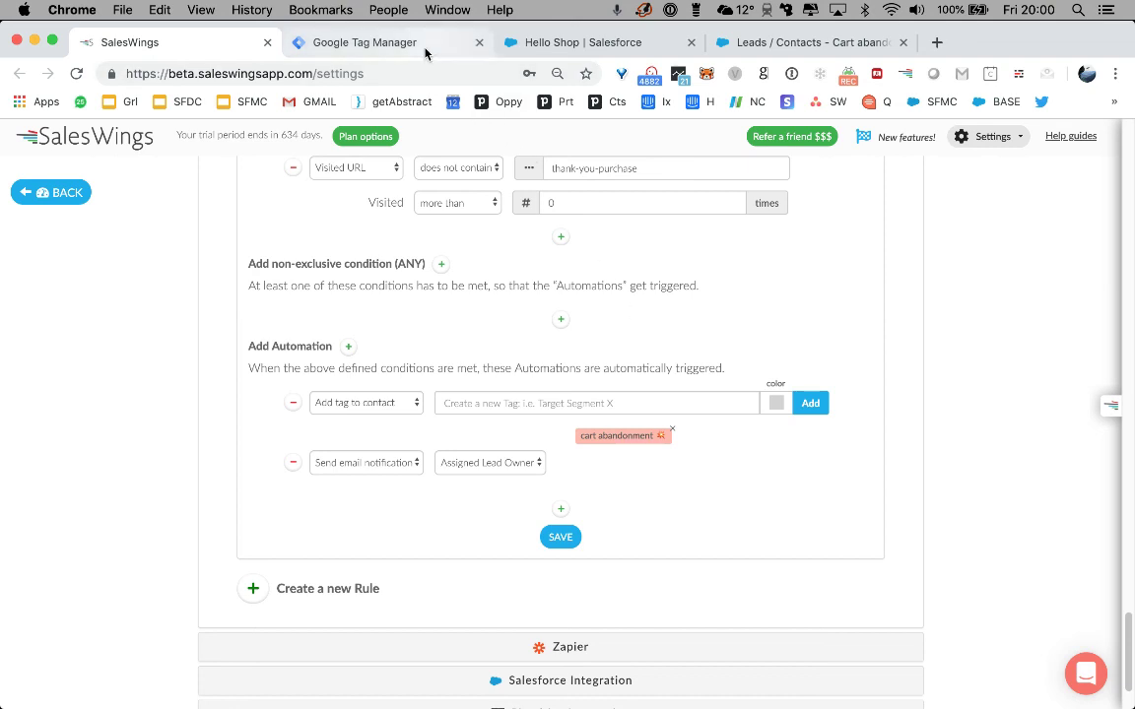